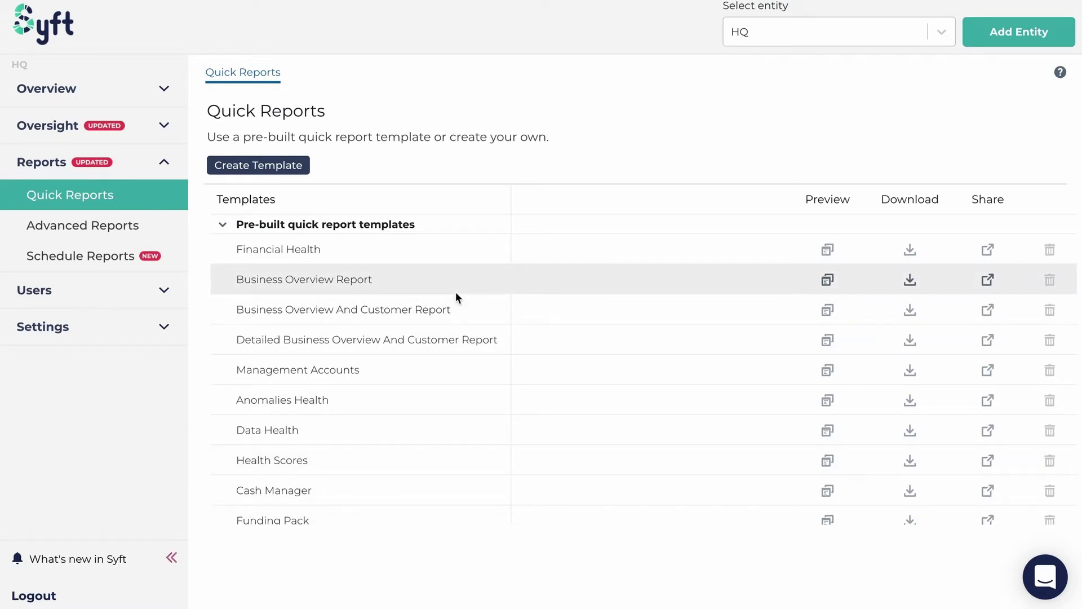
Step: Create a quick report template and add the Financial Health overview, viewed Monthly with Actual vs Prior comparison
{"action": "left_click", "coordinate": [288, 167]}
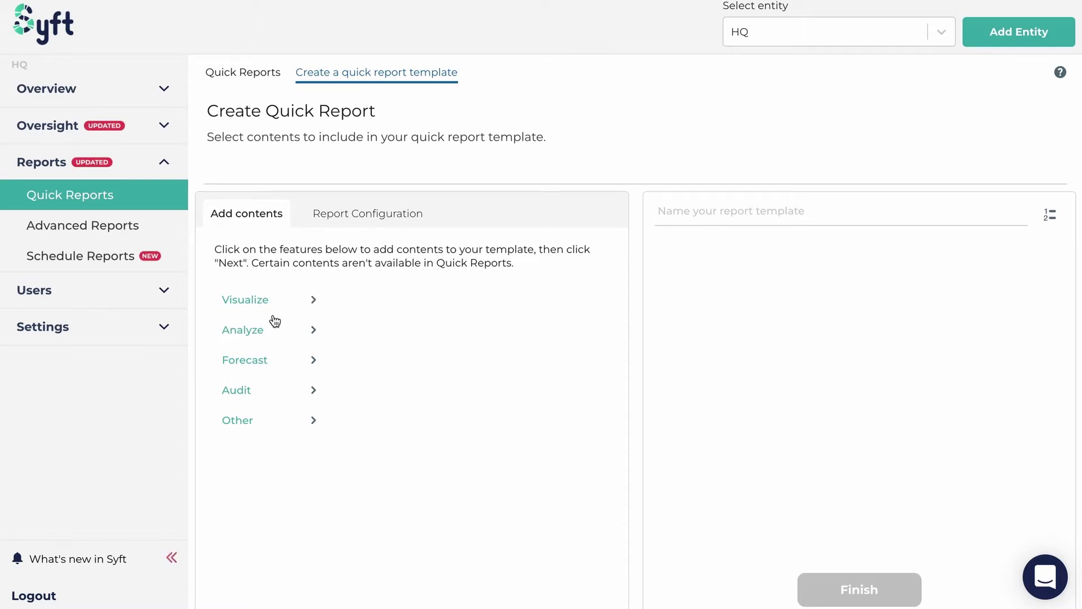
{"action": "left_click", "coordinate": [260, 301]}
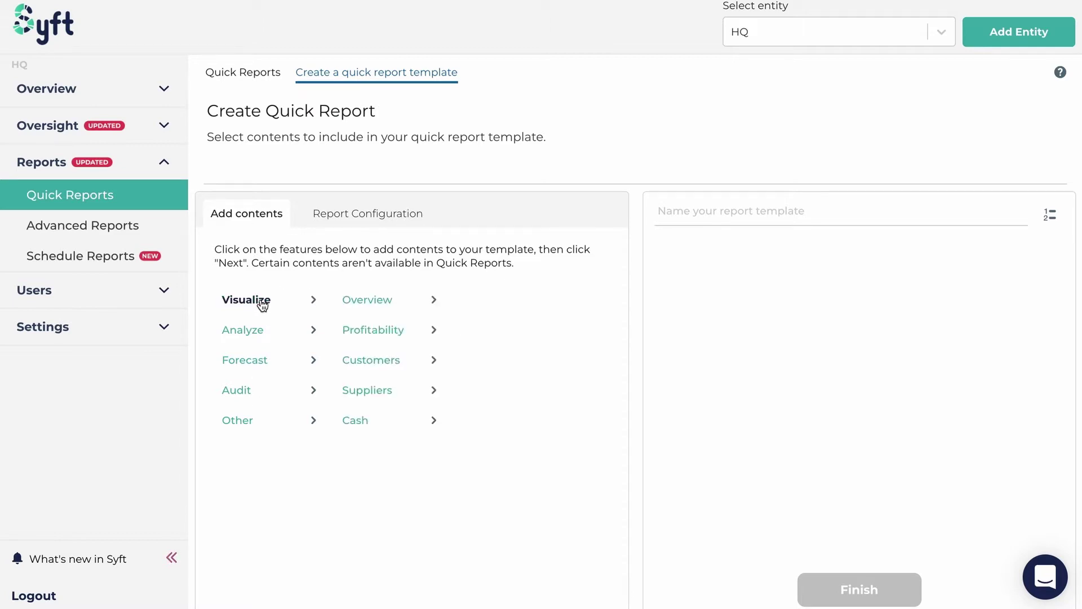
{"action": "left_click", "coordinate": [375, 305]}
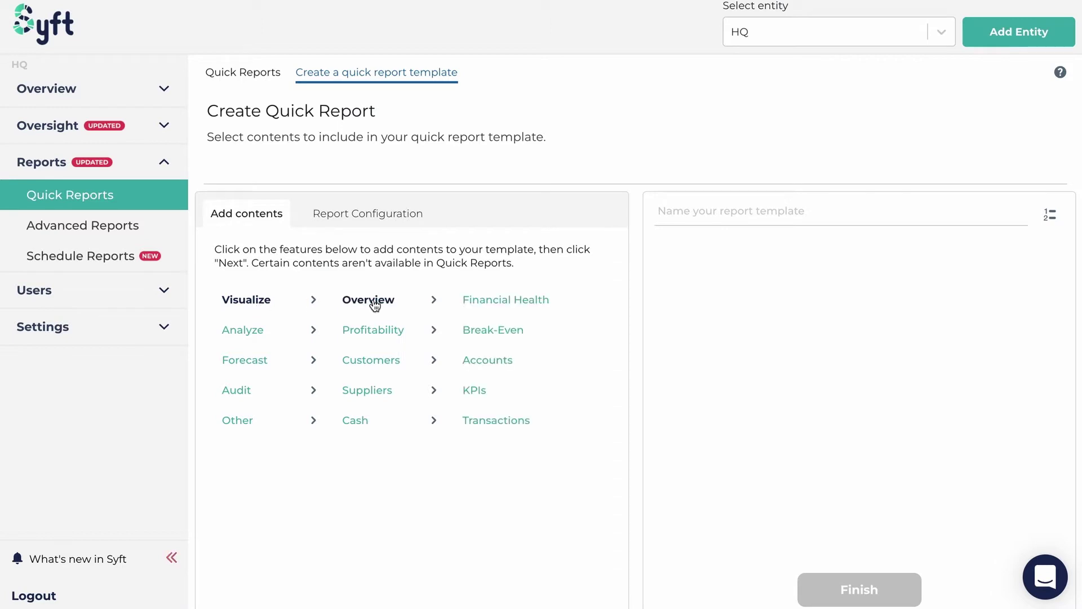
{"action": "left_click", "coordinate": [518, 304]}
{"action": "left_click", "coordinate": [408, 589]}
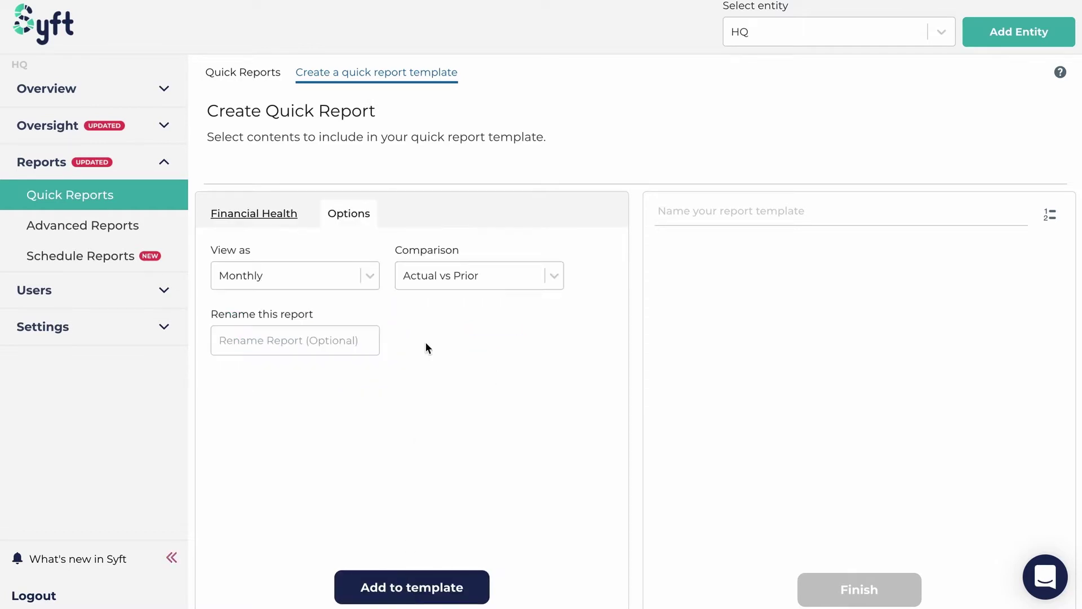
{"action": "left_click", "coordinate": [372, 277]}
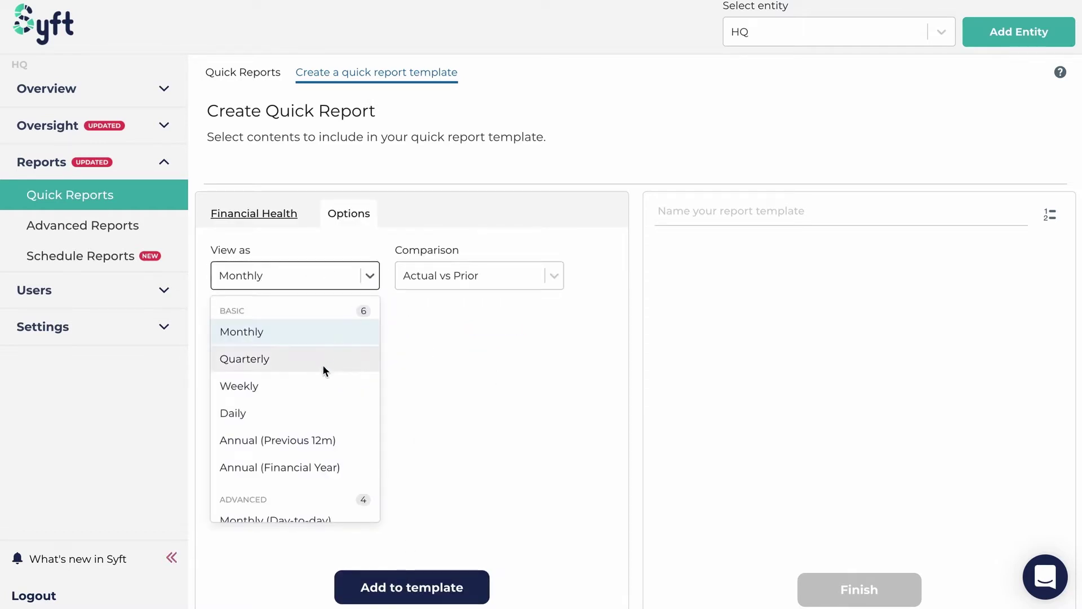
{"action": "left_click", "coordinate": [298, 333]}
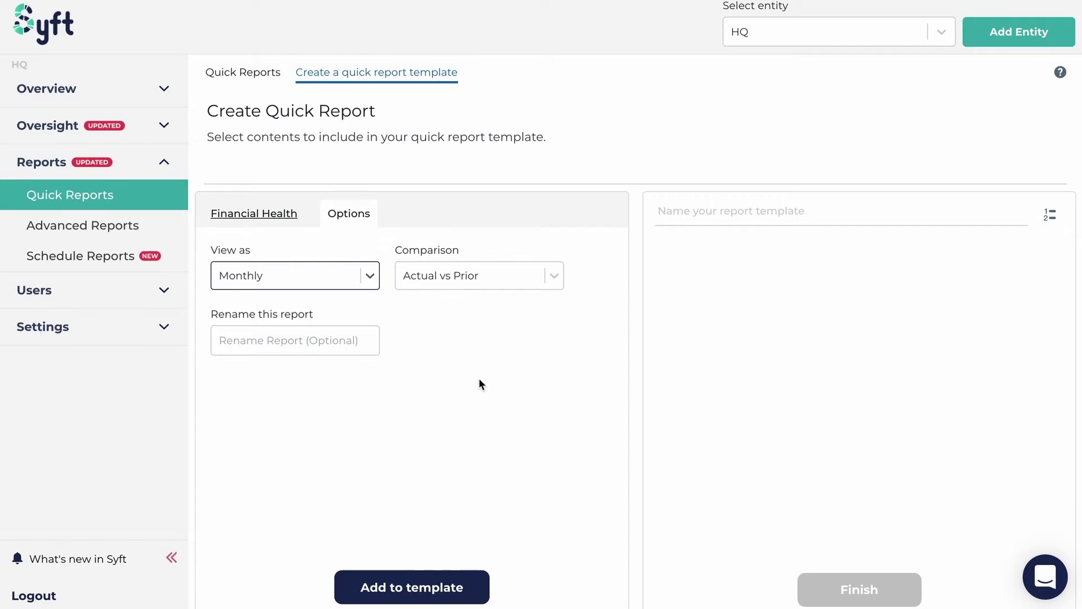
{"action": "left_click", "coordinate": [398, 586]}
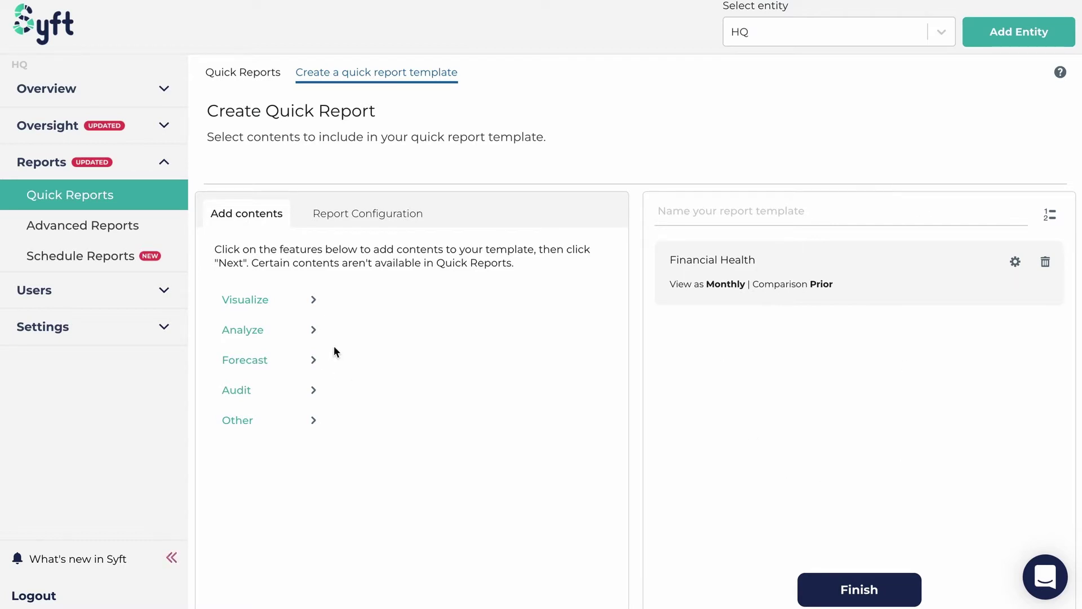
Step: Add the Profit and Loss analysis as a Standard Monthly report with Actual vs Prior comparison and default layouts on
{"action": "left_click", "coordinate": [311, 332]}
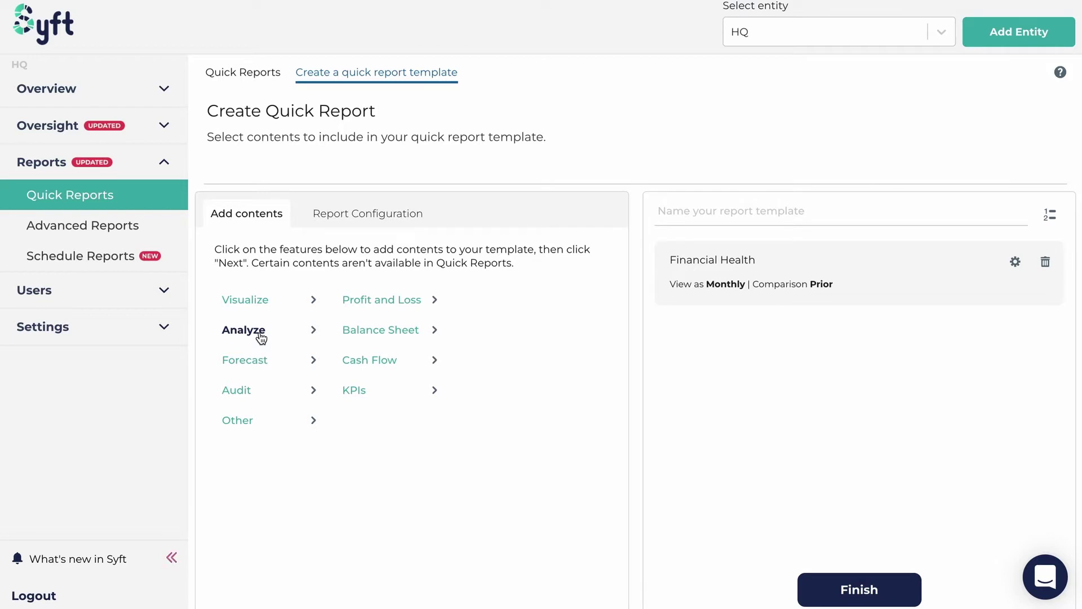
{"action": "left_click", "coordinate": [385, 305]}
{"action": "left_click", "coordinate": [487, 302]}
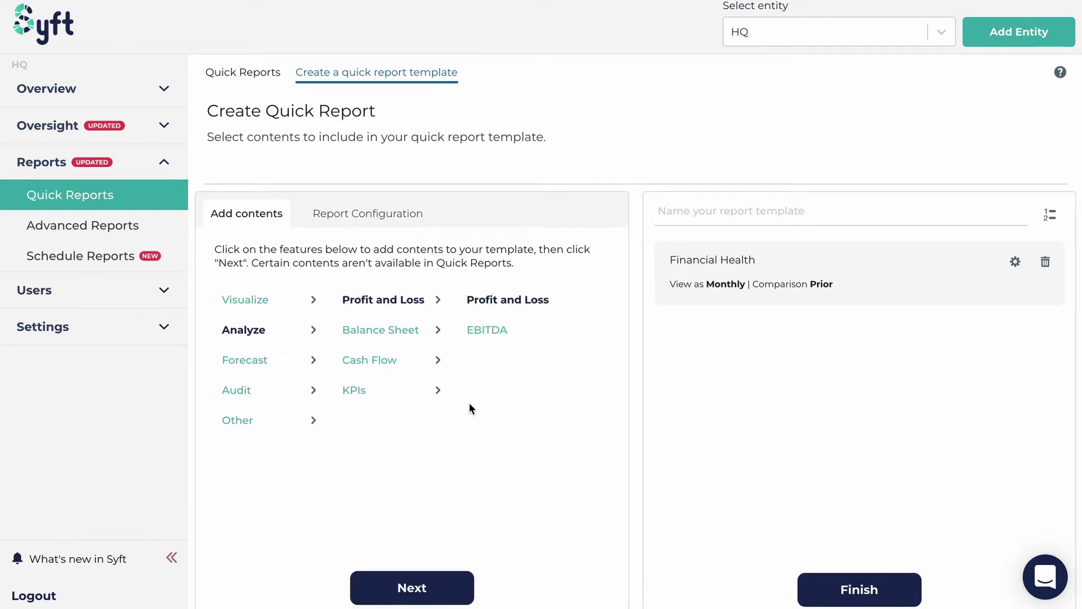
{"action": "left_click", "coordinate": [440, 596]}
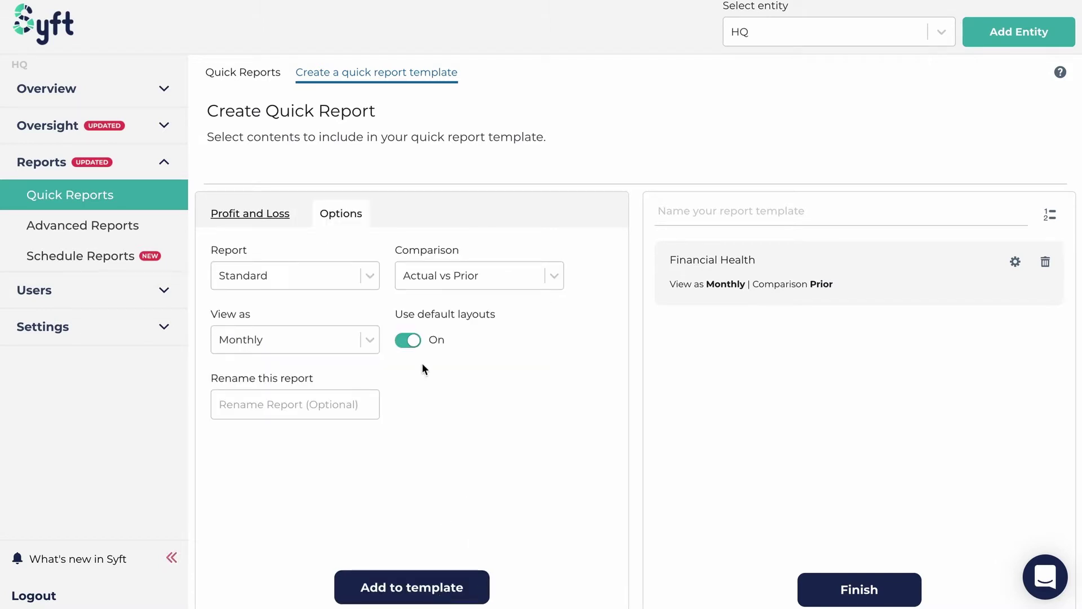
{"action": "left_click", "coordinate": [369, 276]}
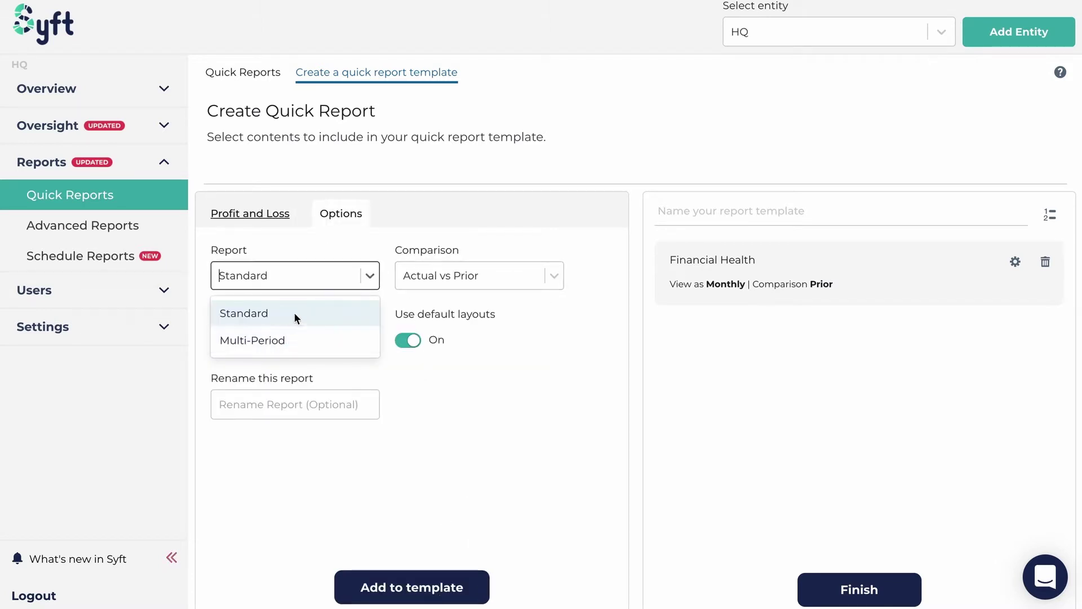
{"action": "left_click", "coordinate": [384, 248]}
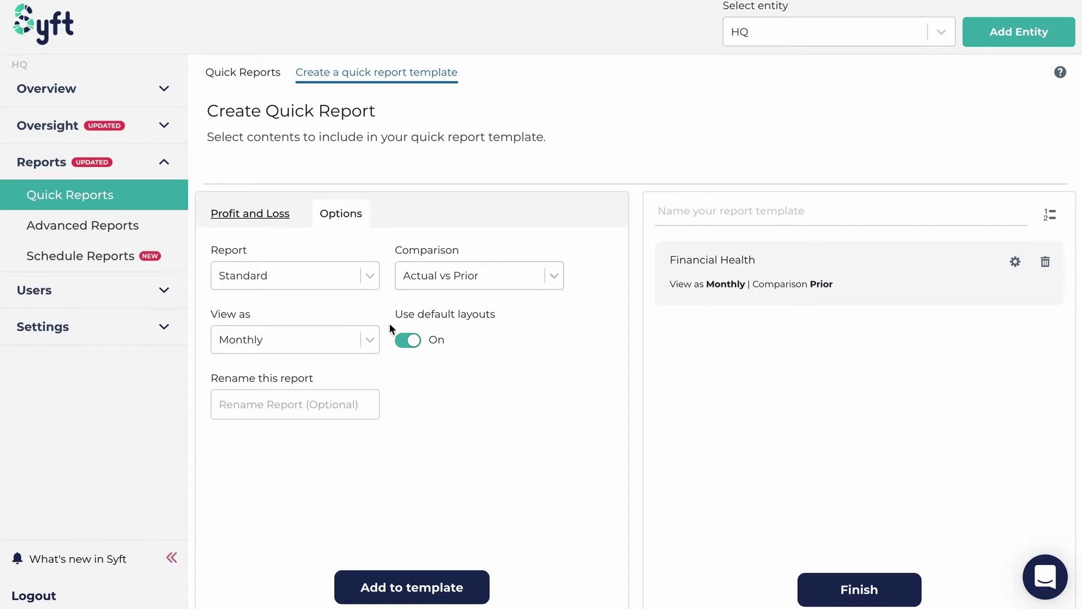
{"action": "left_click", "coordinate": [364, 341]}
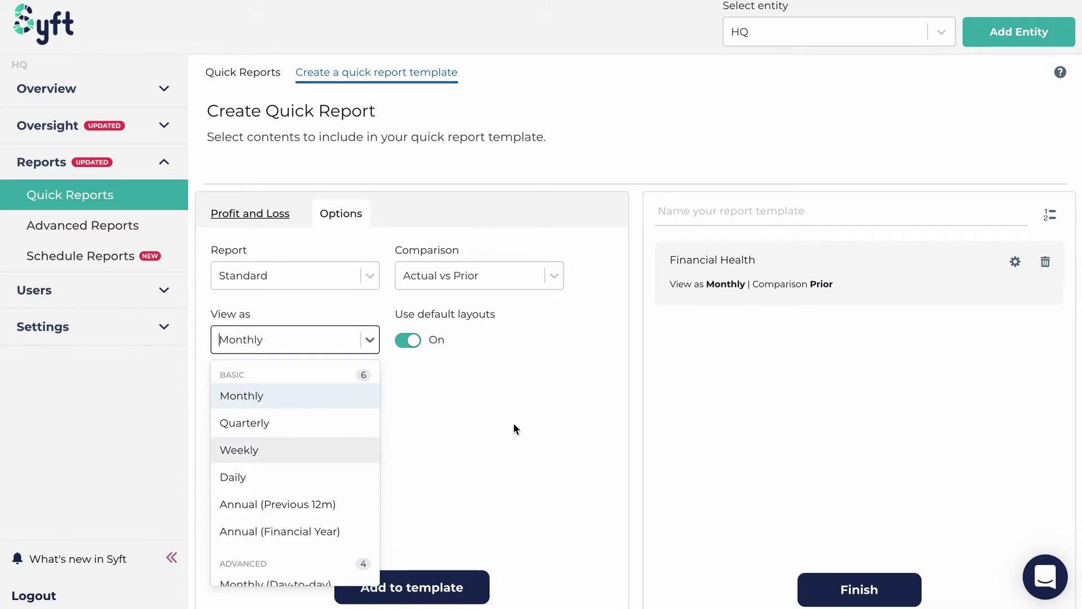
{"action": "left_click", "coordinate": [451, 422]}
{"action": "left_click", "coordinate": [420, 340]}
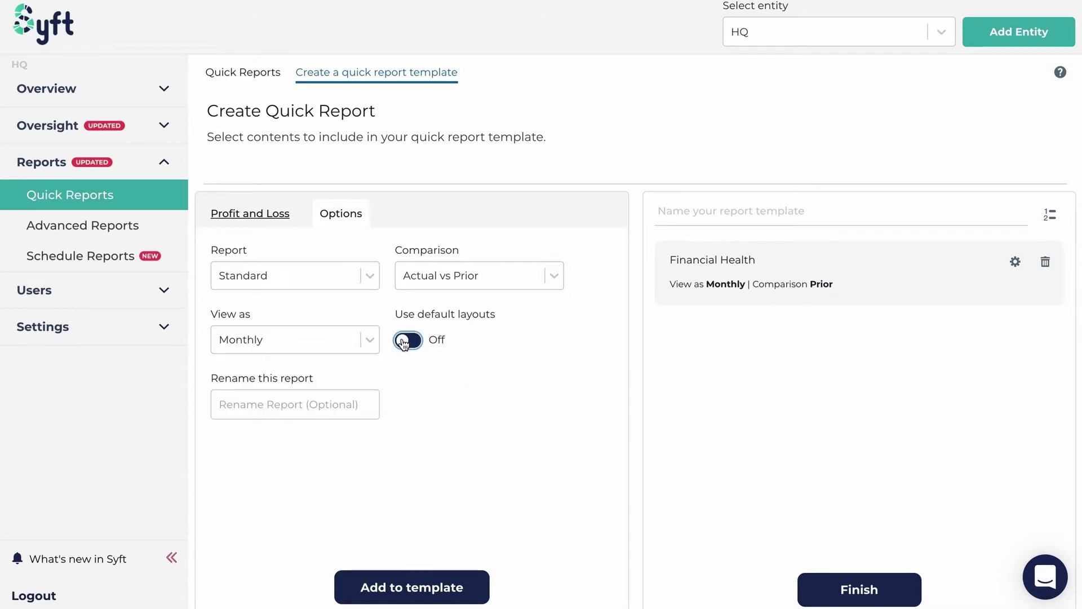
{"action": "left_click", "coordinate": [420, 344]}
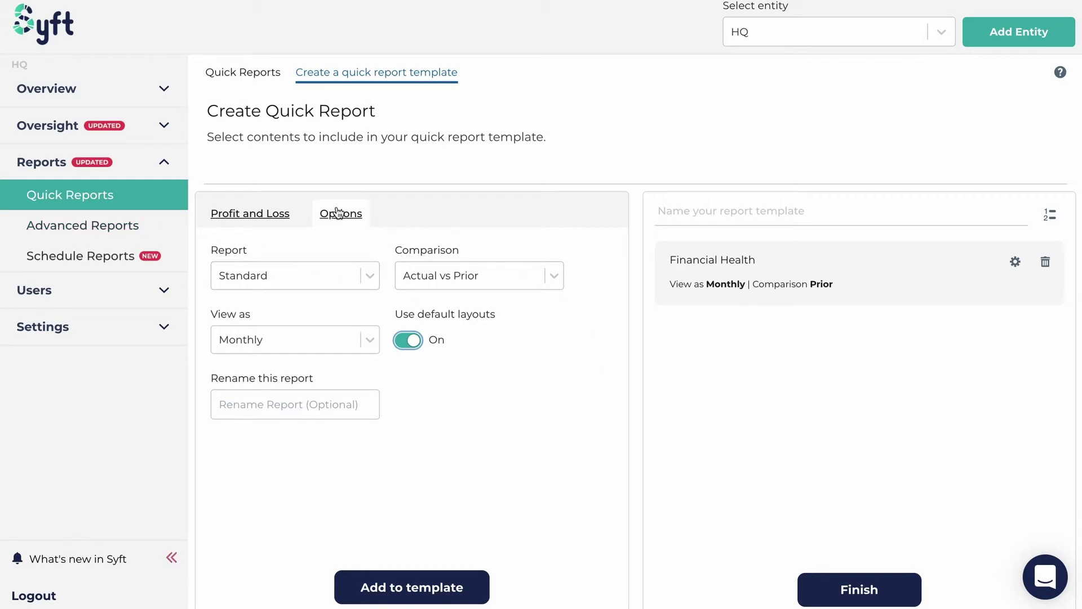
{"action": "left_click", "coordinate": [405, 589]}
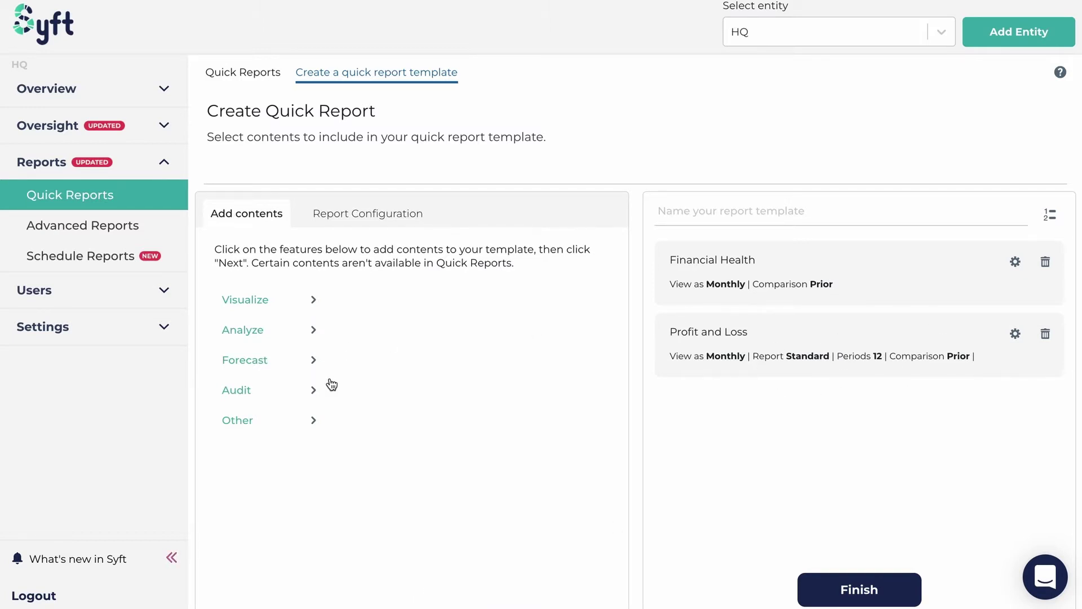
Step: Add the Cash Management forecast to the template with Daily Summary detail and a period of 30 days
{"action": "left_click", "coordinate": [314, 360]}
{"action": "left_click", "coordinate": [381, 300]}
{"action": "left_click", "coordinate": [524, 303]}
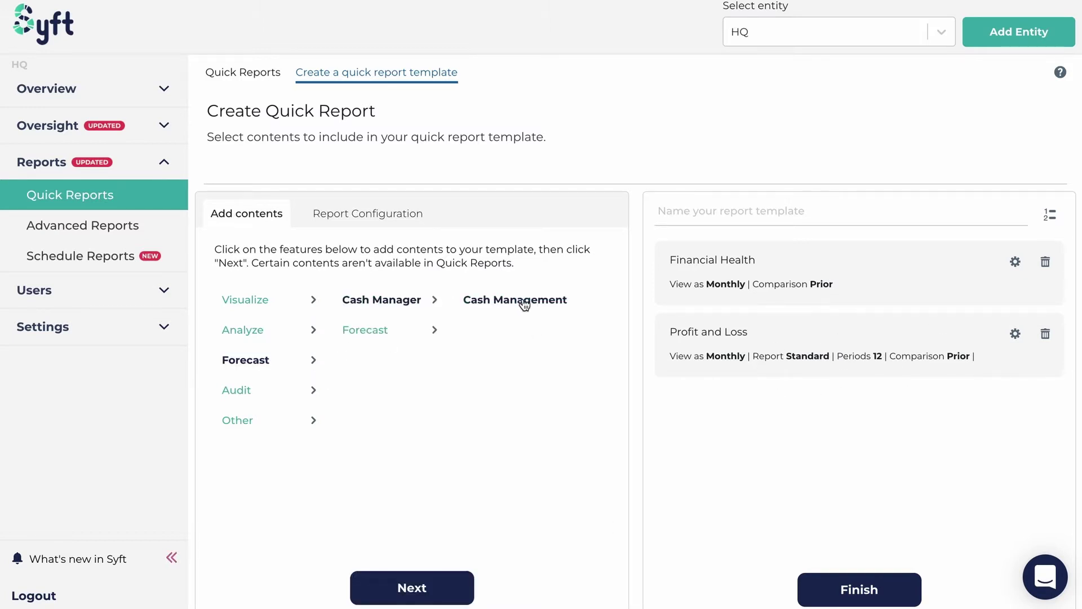
{"action": "left_click", "coordinate": [388, 583]}
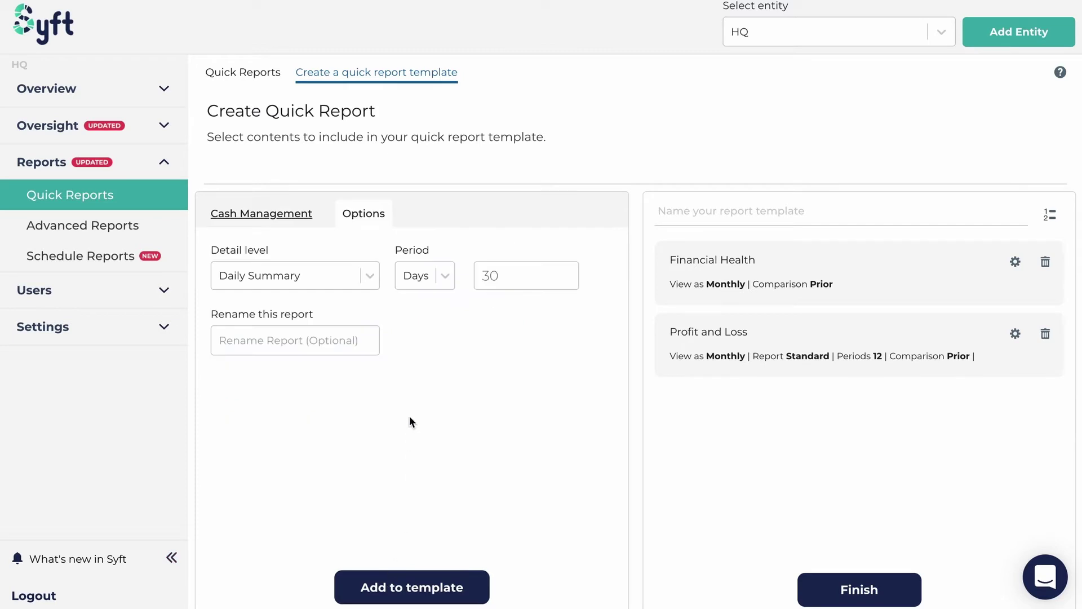
{"action": "left_click", "coordinate": [382, 577]}
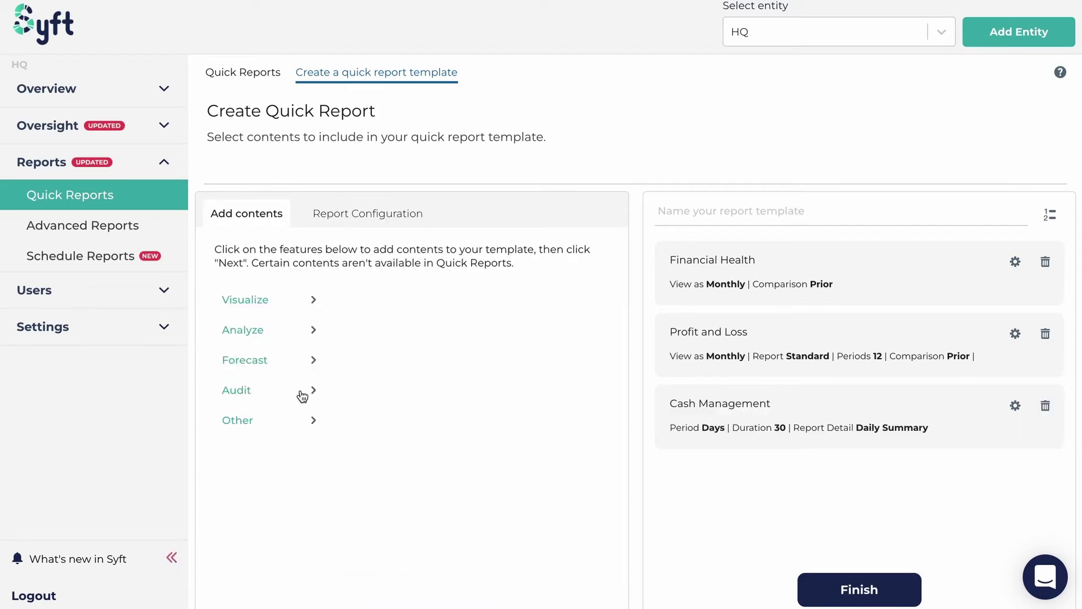
{"action": "left_click", "coordinate": [315, 424]}
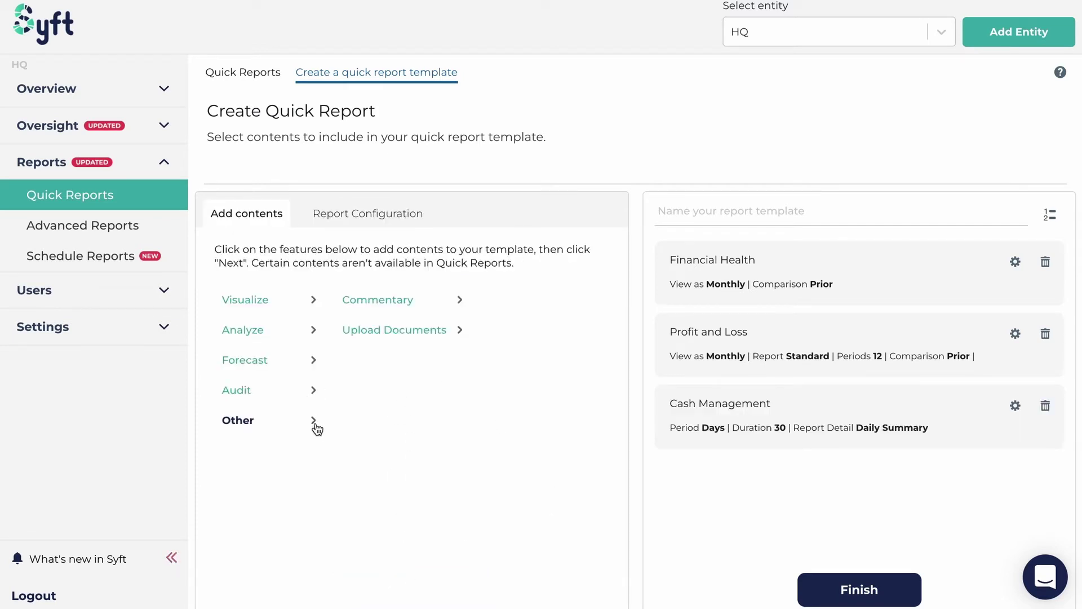
{"action": "left_click", "coordinate": [373, 306]}
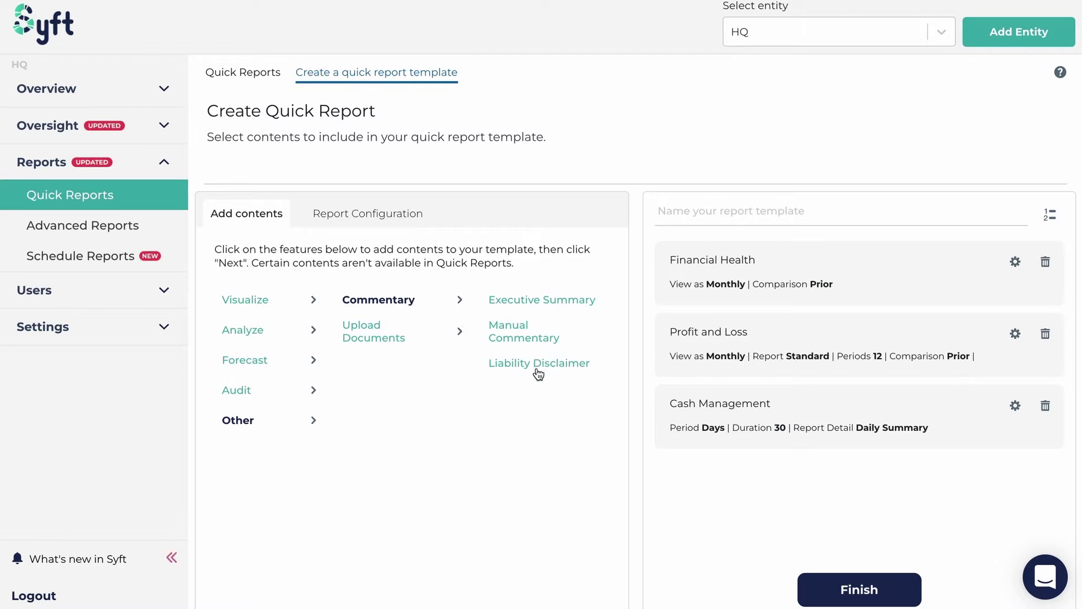
{"action": "left_click", "coordinate": [365, 342]}
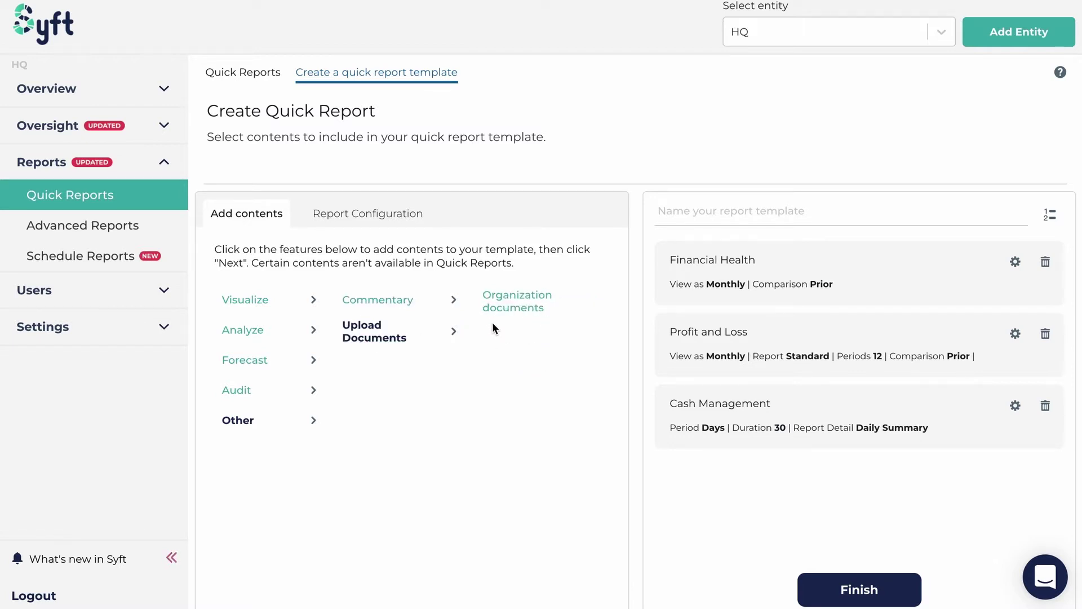
{"action": "left_click", "coordinate": [495, 304]}
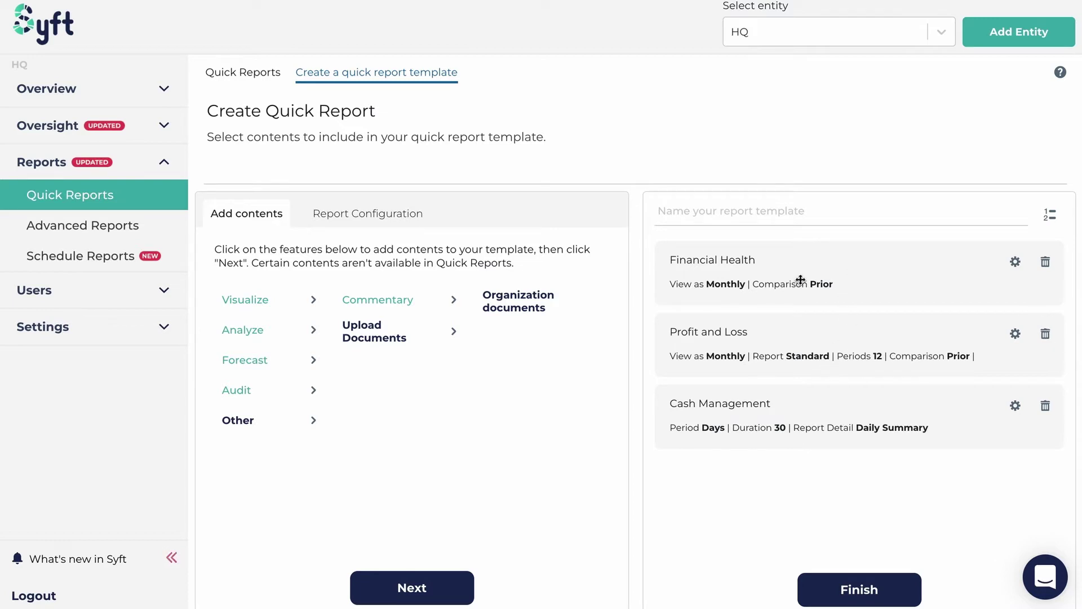
Step: Reorder the contents to Cash Management, Profit and Loss, Financial Health, and update Profit and Loss to view as Annual (Previous 12m)
{"action": "mouse_move", "coordinate": [666, 261]}
{"action": "left_mouse_down"}
{"action": "mouse_move", "coordinate": [667, 433]}
{"action": "mouse_move", "coordinate": [665, 406]}
{"action": "left_mouse_up"}
{"action": "left_click_drag", "start_coordinate": [678, 340], "coordinate": [668, 255]}
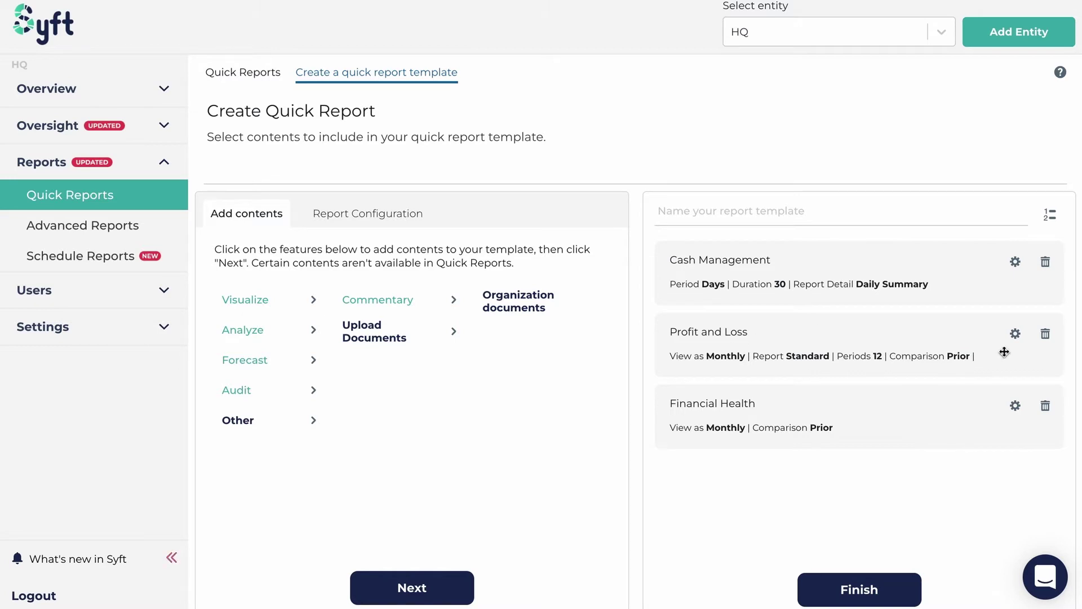
{"action": "left_click", "coordinate": [1015, 335]}
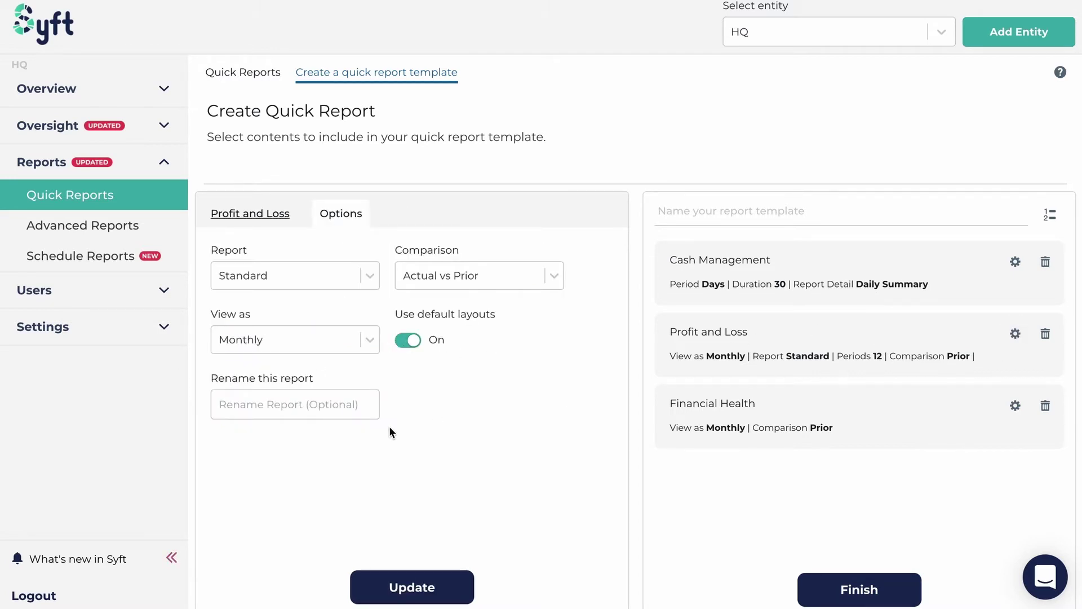
{"action": "left_click", "coordinate": [362, 347]}
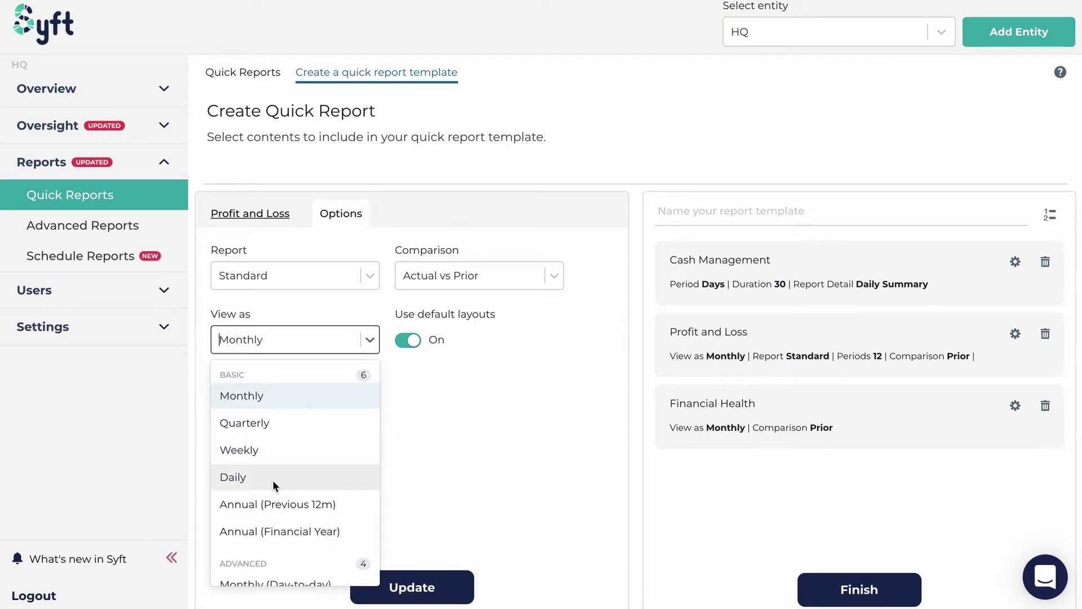
{"action": "left_click", "coordinate": [261, 504]}
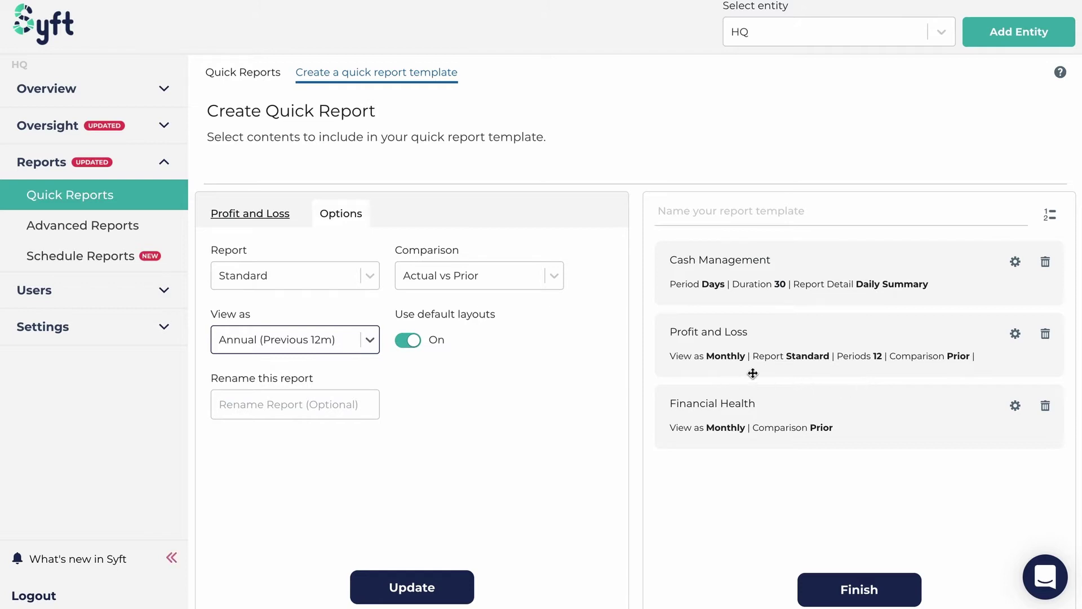
{"action": "left_click", "coordinate": [396, 597]}
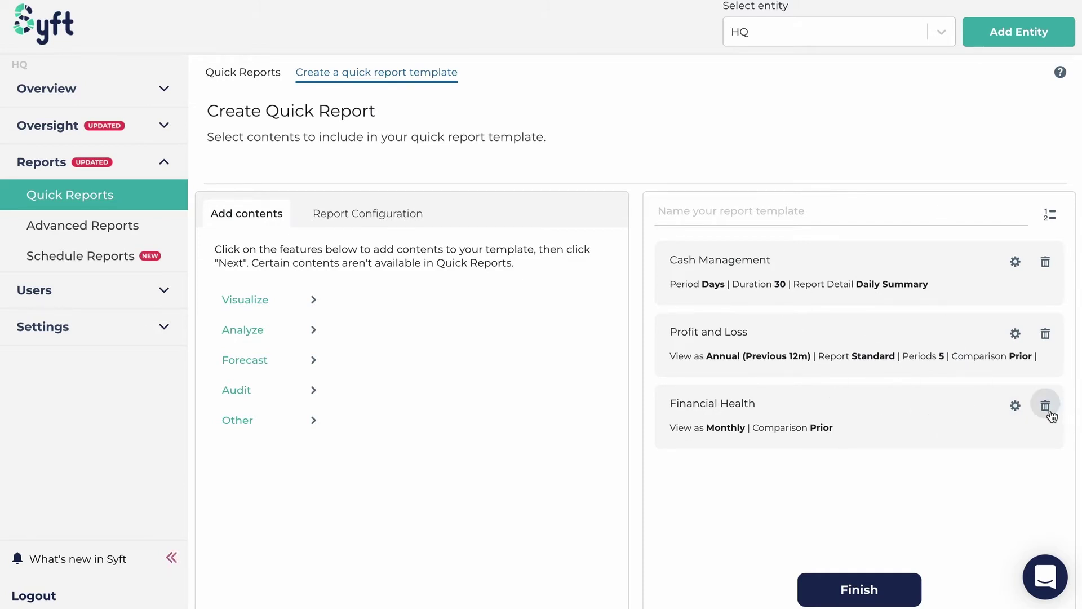
Step: Name the report template "Test 3" and check the name in the save dialog without saving the template
{"action": "left_click", "coordinate": [729, 213]}
{"action": "type", "text": "Test 3"}
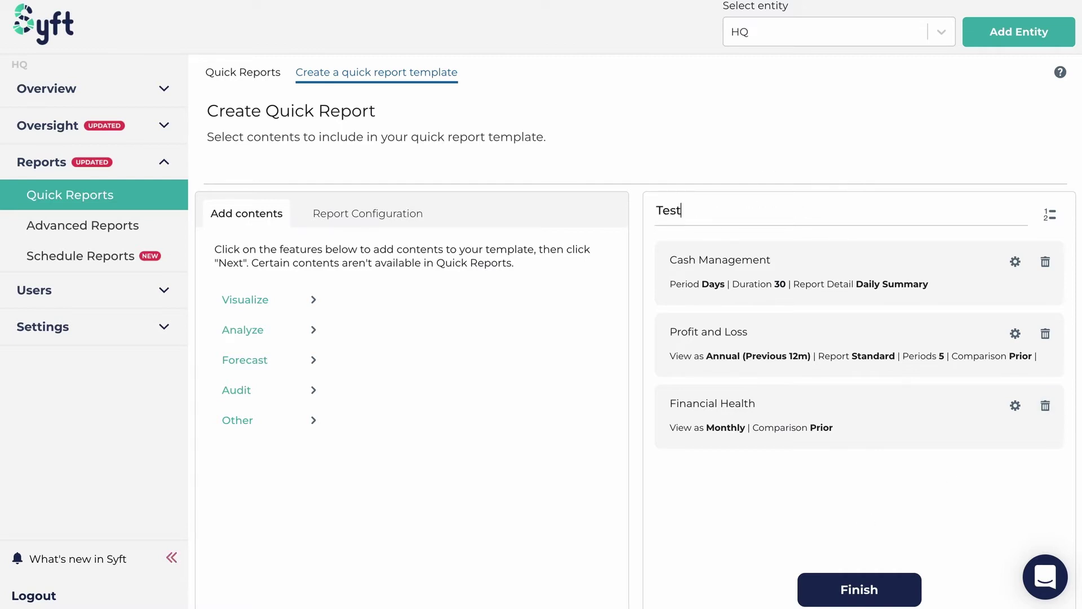
{"action": "left_click", "coordinate": [868, 599]}
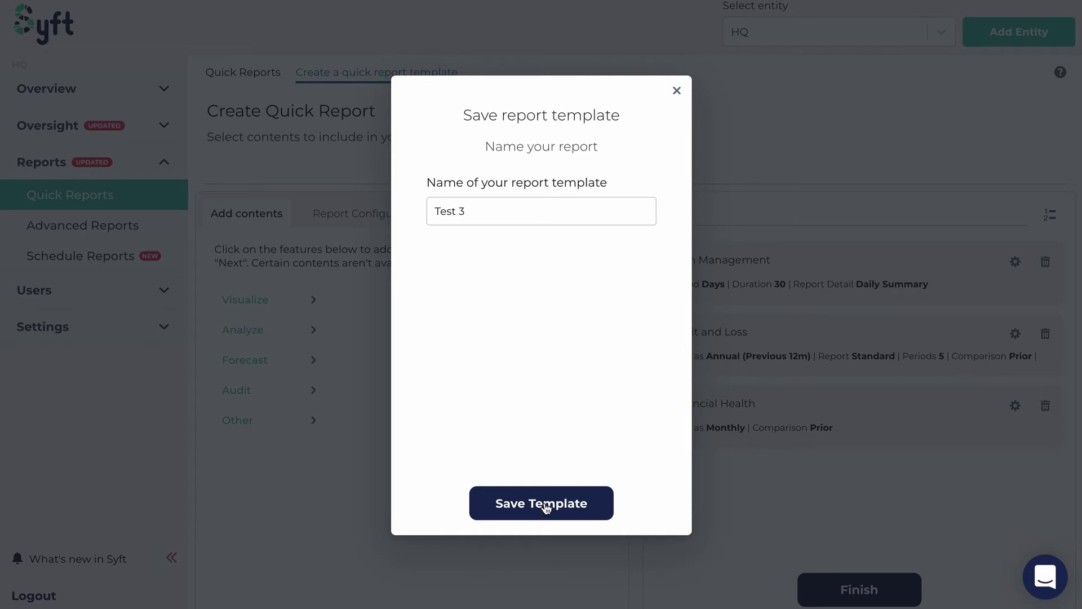
{"action": "left_click", "coordinate": [676, 90]}
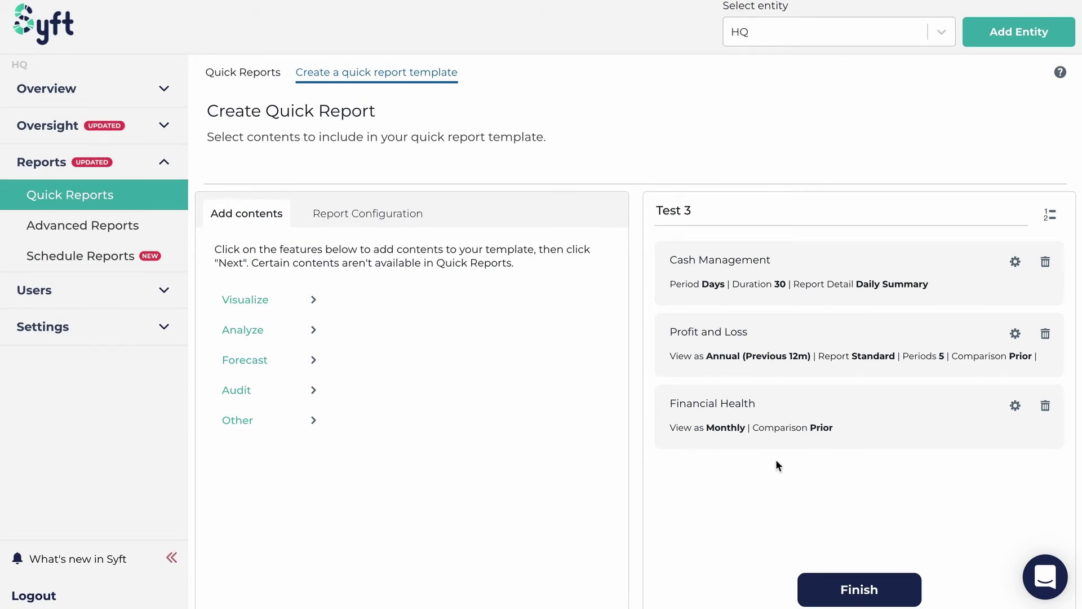
Step: Review the left header choices in the report configuration and save the configuration with no header selected
{"action": "left_click", "coordinate": [347, 210]}
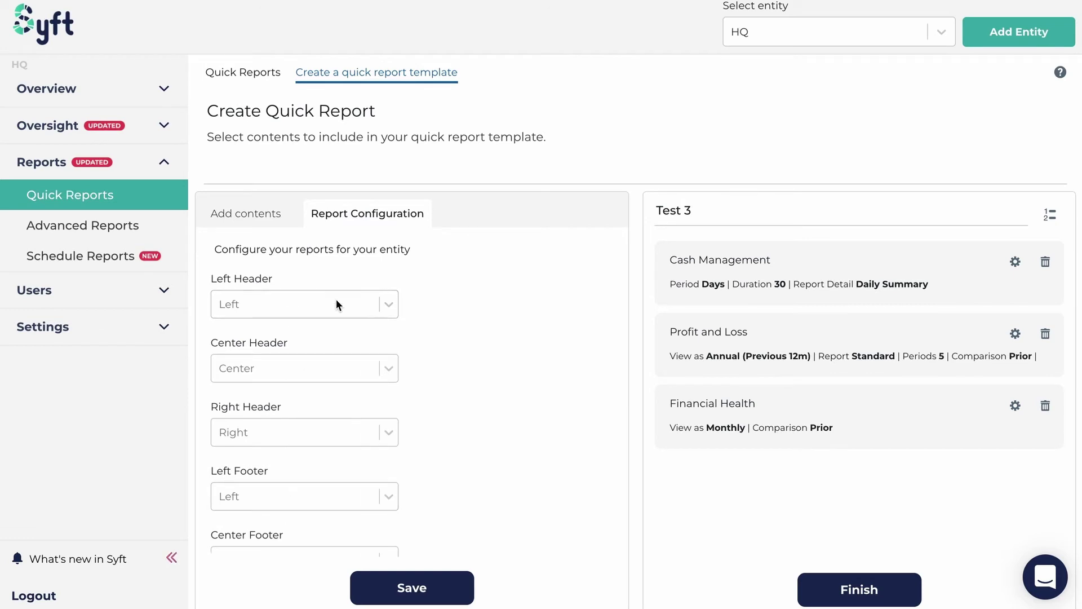
{"action": "left_click", "coordinate": [390, 308]}
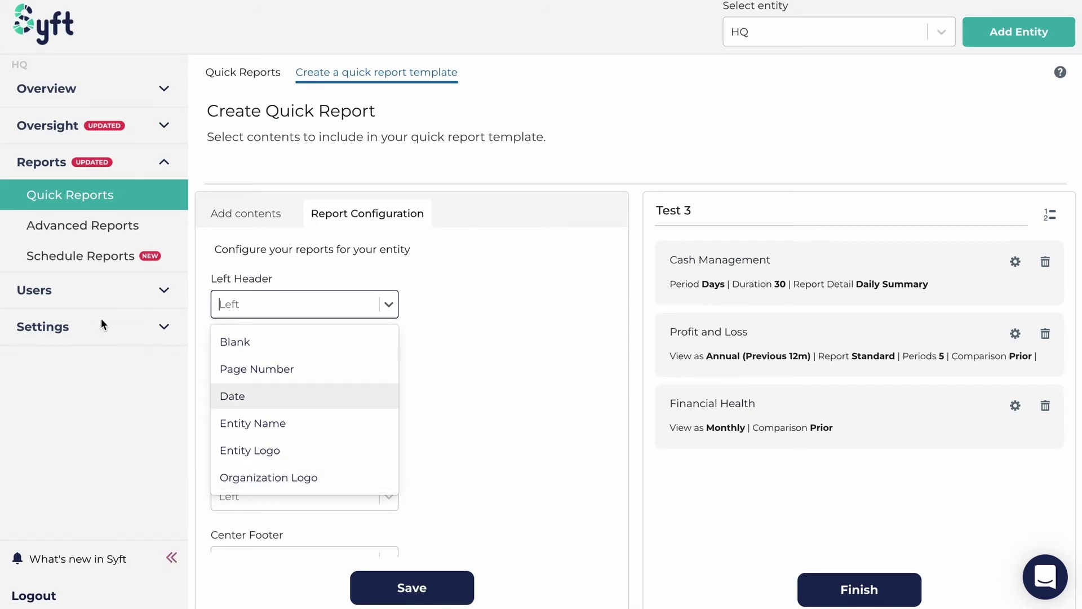
{"action": "left_click", "coordinate": [511, 415]}
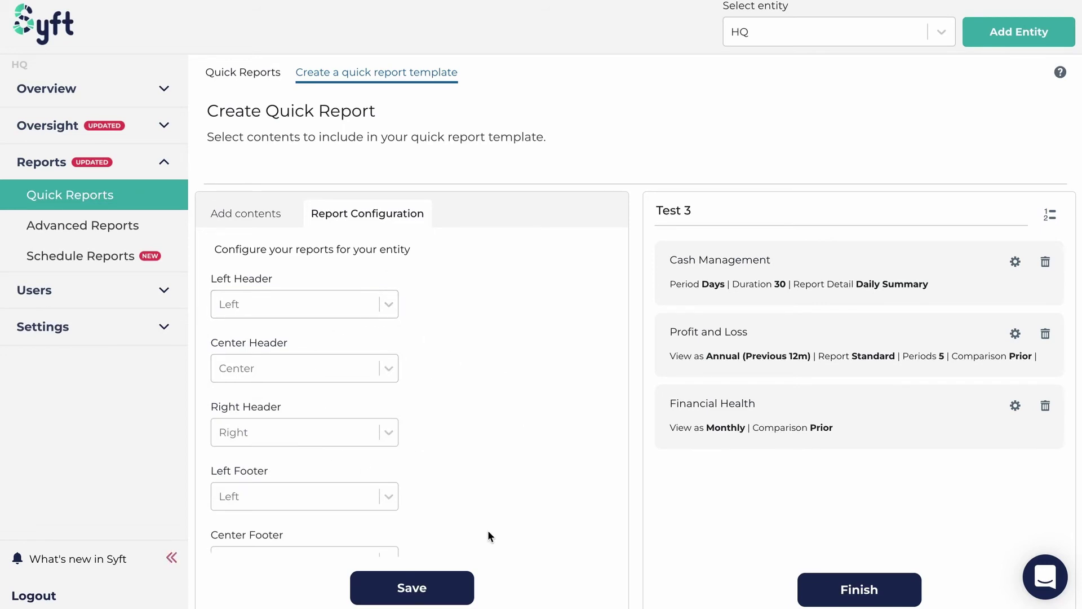
{"action": "left_click", "coordinate": [418, 590]}
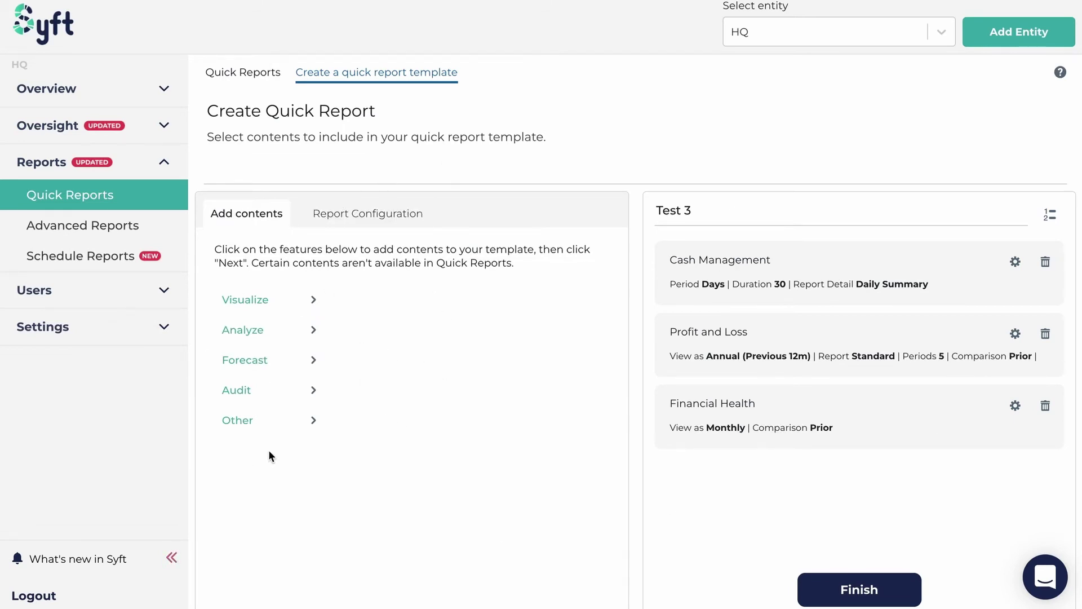
Step: Save the report template as Test 3 and check for it among the organization's quick report templates
{"action": "left_click", "coordinate": [857, 587]}
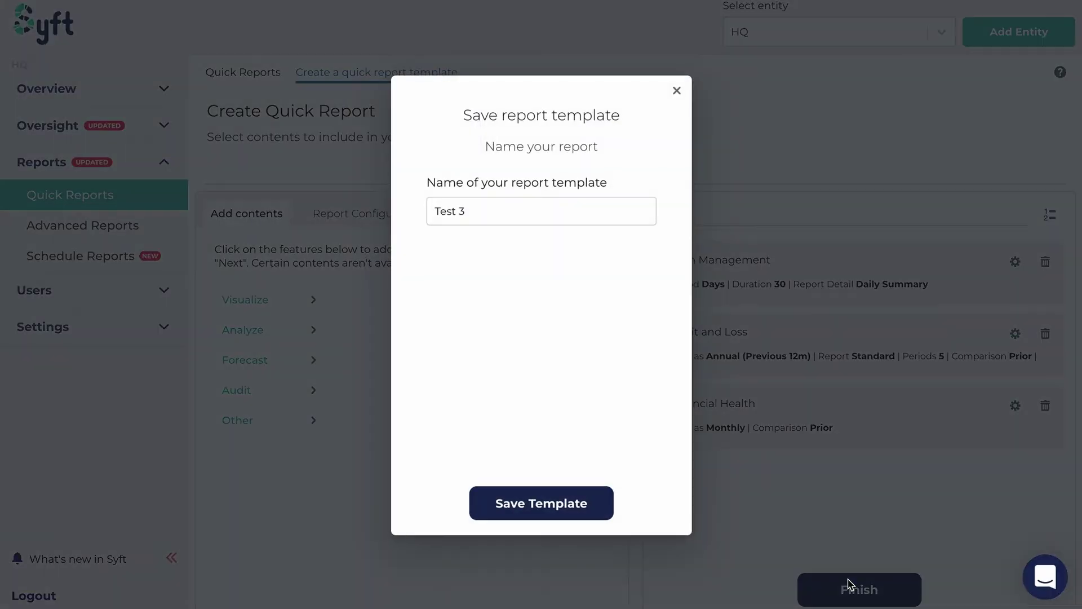
{"action": "left_click", "coordinate": [543, 503]}
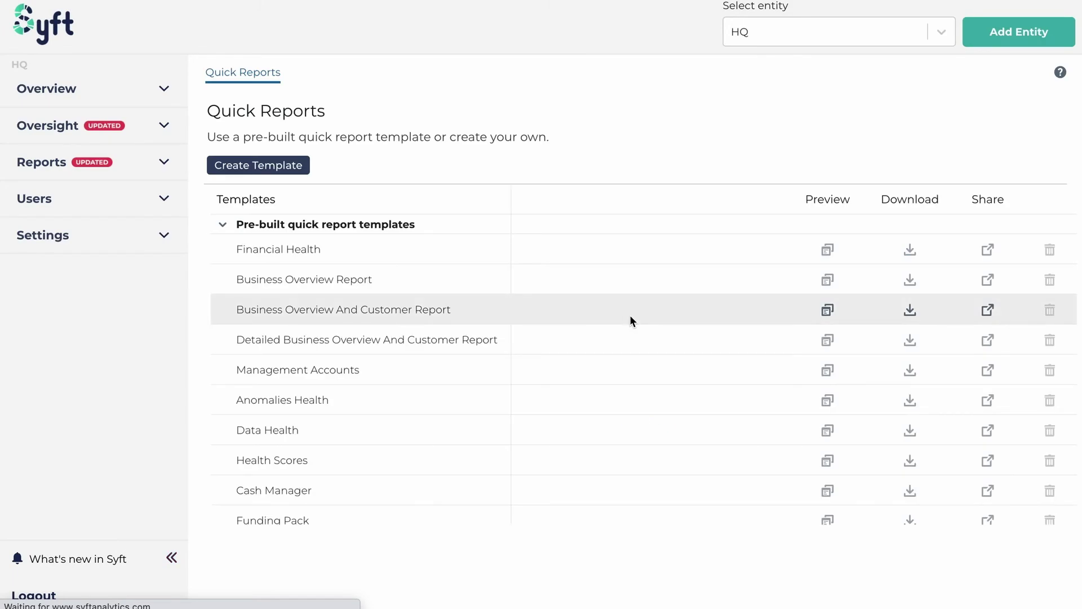
{"action": "scroll", "coordinate": [496, 417], "scroll_direction": "down", "scroll_amount": 3}
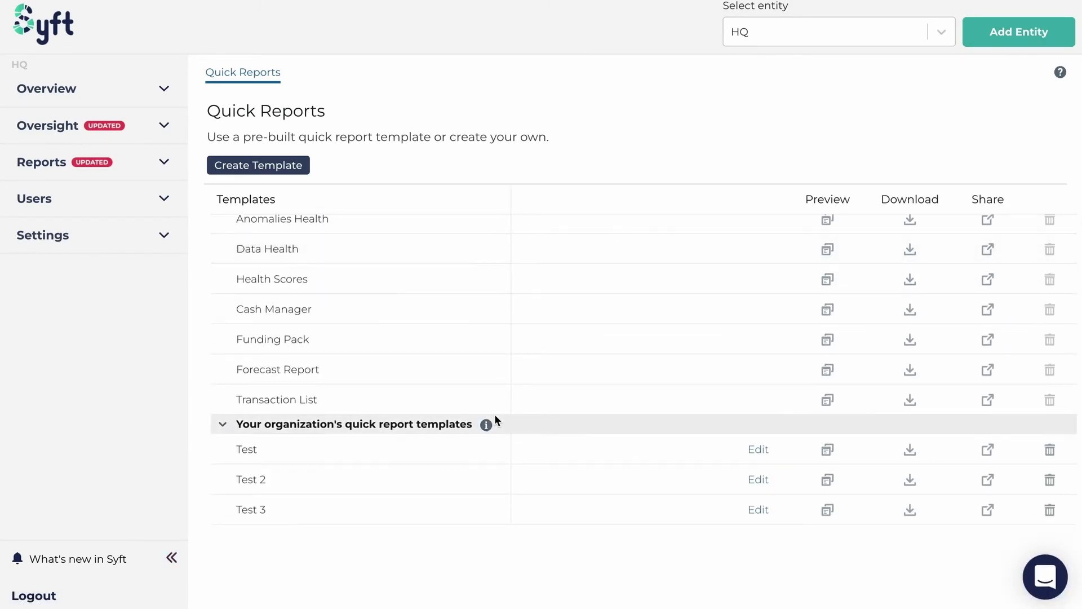
{"action": "scroll", "coordinate": [439, 333], "scroll_direction": "up", "scroll_amount": 3}
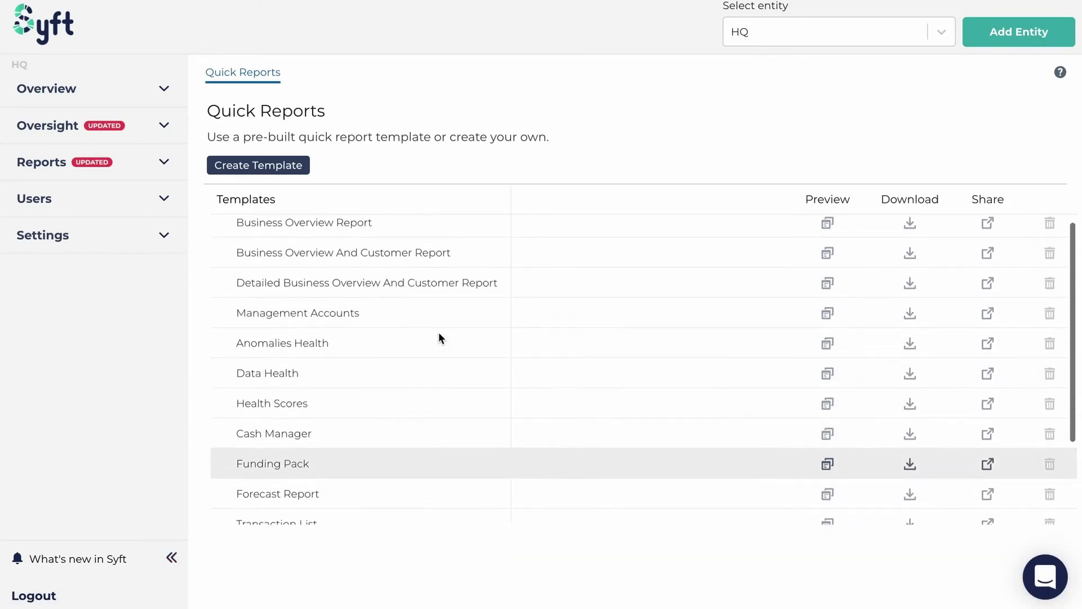
{"action": "scroll", "coordinate": [439, 332], "scroll_direction": "down", "scroll_amount": 3}
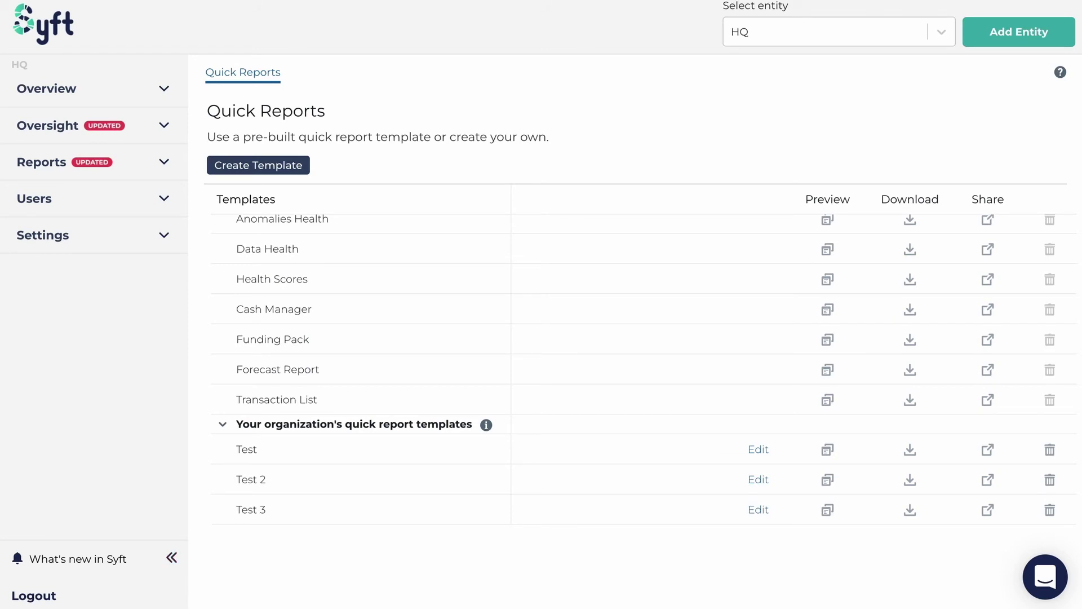
Step: Review the Test 3 download options for Demo Company (Global), including date, default layouts and watermark, and close the dialog without downloading
{"action": "left_click", "coordinate": [910, 510]}
{"action": "left_click", "coordinate": [613, 208]}
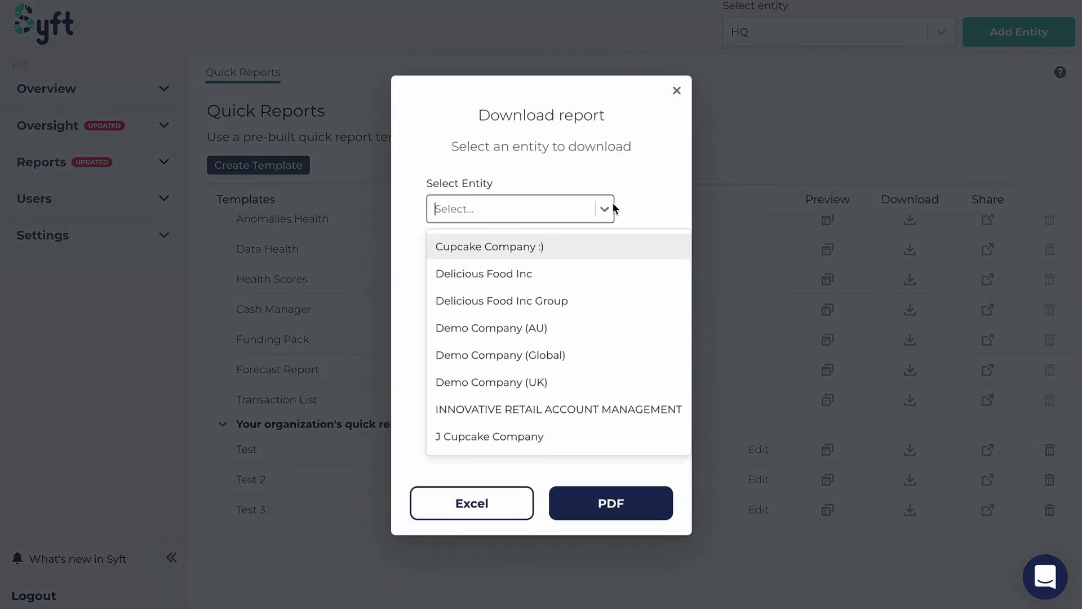
{"action": "left_click", "coordinate": [484, 361]}
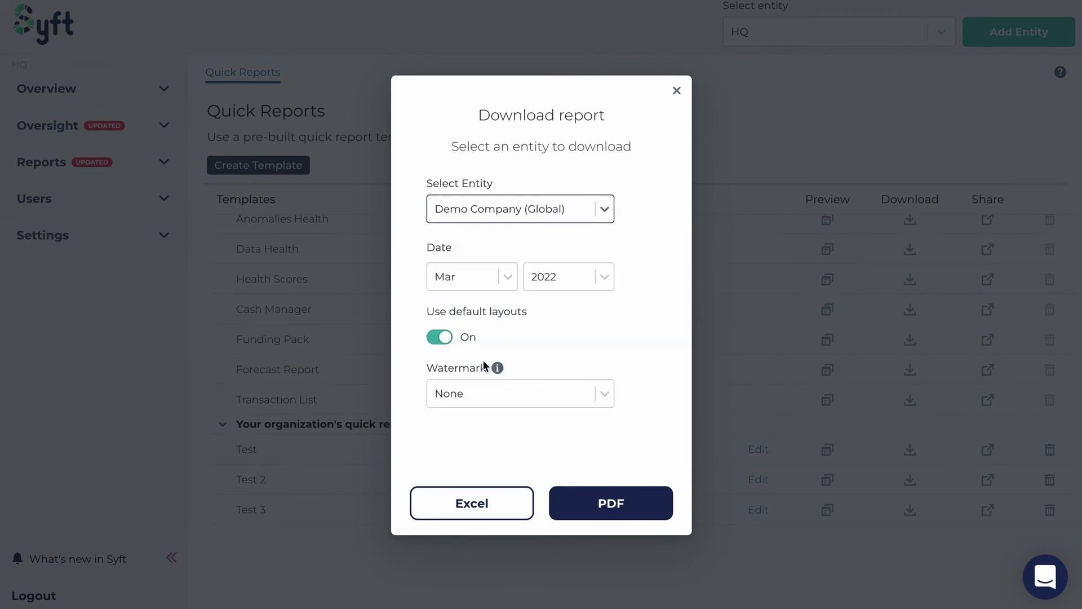
{"action": "left_click", "coordinate": [507, 276]}
{"action": "left_click", "coordinate": [607, 302]}
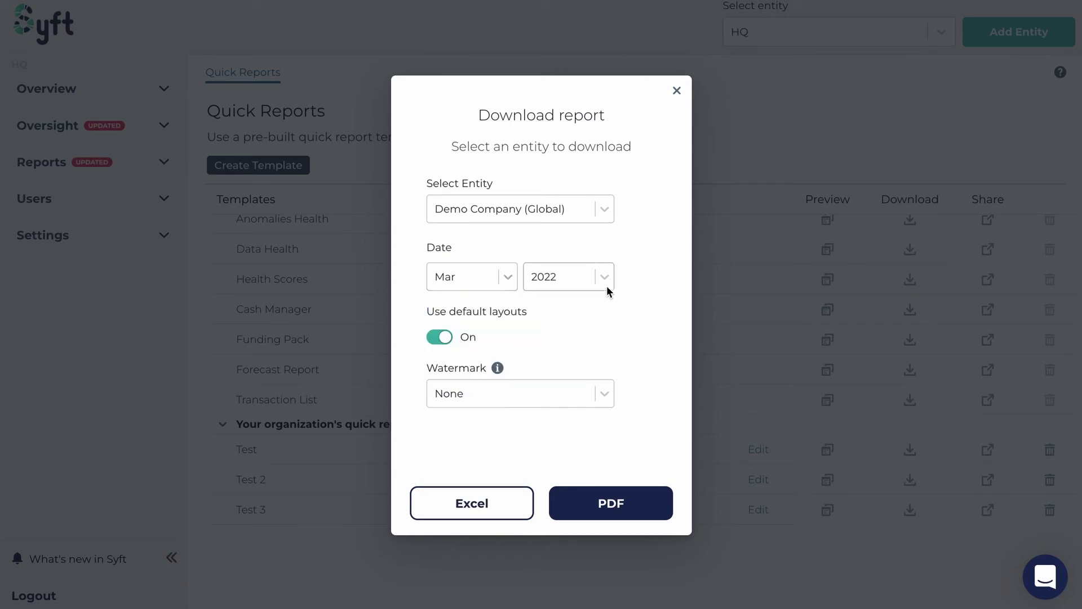
{"action": "left_click", "coordinate": [445, 338]}
{"action": "left_click", "coordinate": [448, 341]}
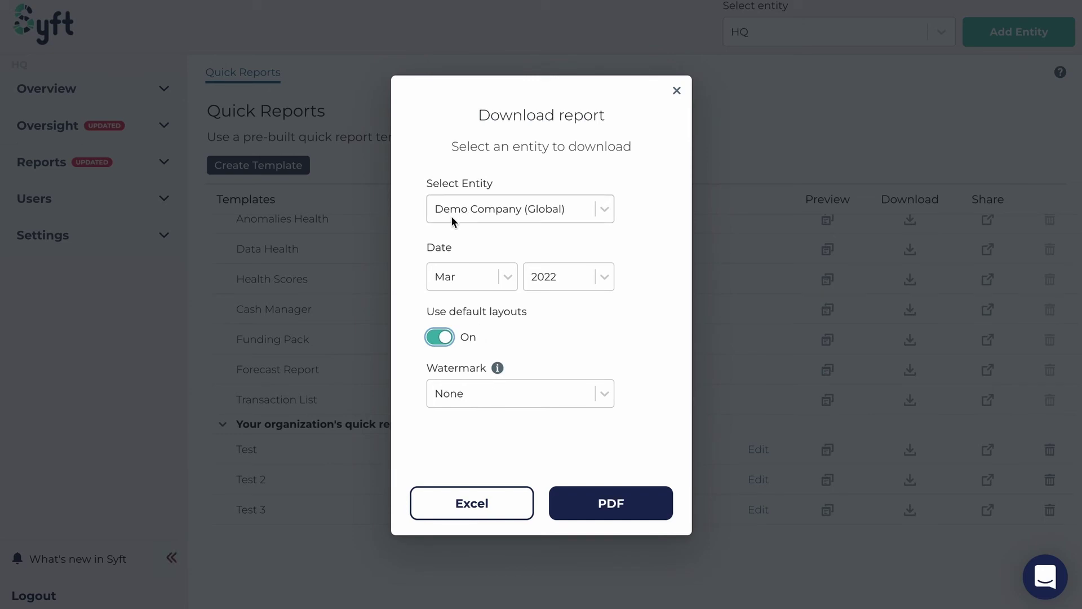
{"action": "left_click", "coordinate": [558, 403]}
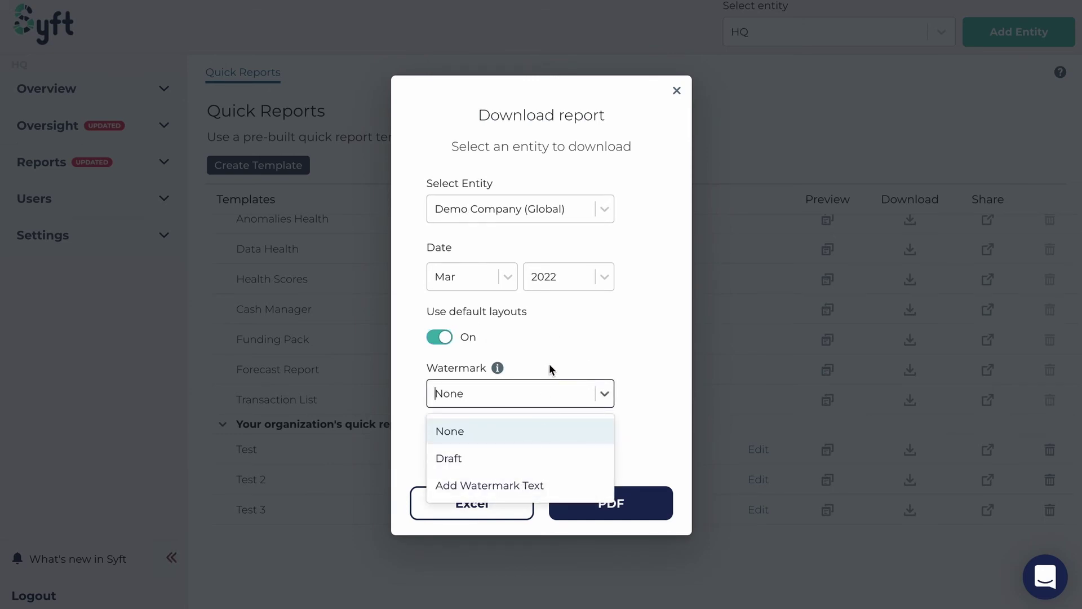
{"action": "left_click", "coordinate": [583, 355]}
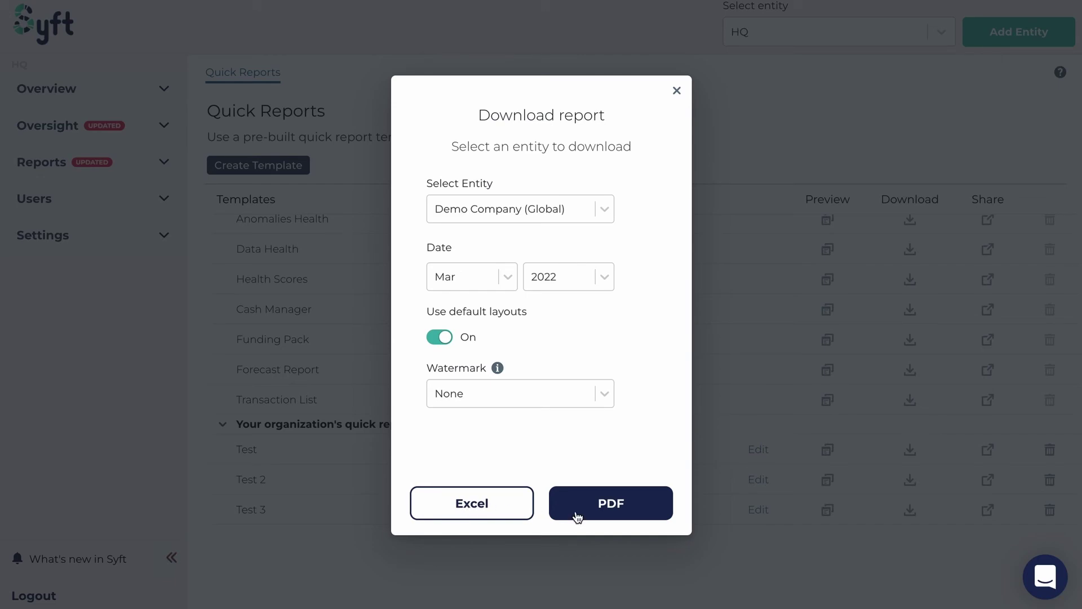
{"action": "left_click", "coordinate": [677, 91]}
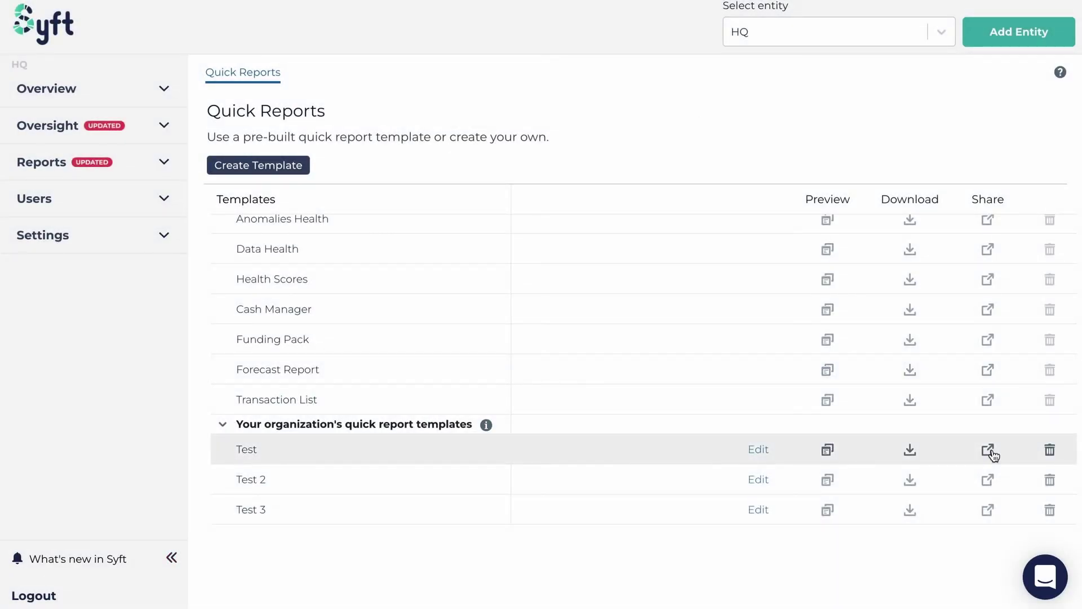
Step: Review the entity and watermark choices for sharing Test 3 by preview link, and return to the share options without generating a link
{"action": "left_click", "coordinate": [989, 511]}
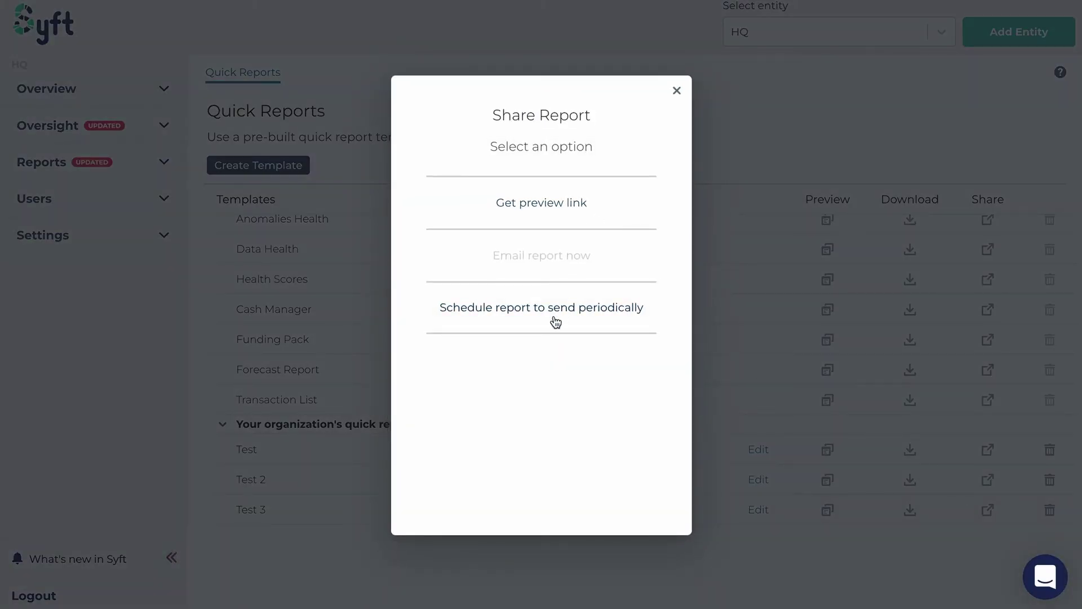
{"action": "left_click", "coordinate": [567, 205]}
{"action": "left_click", "coordinate": [589, 214]}
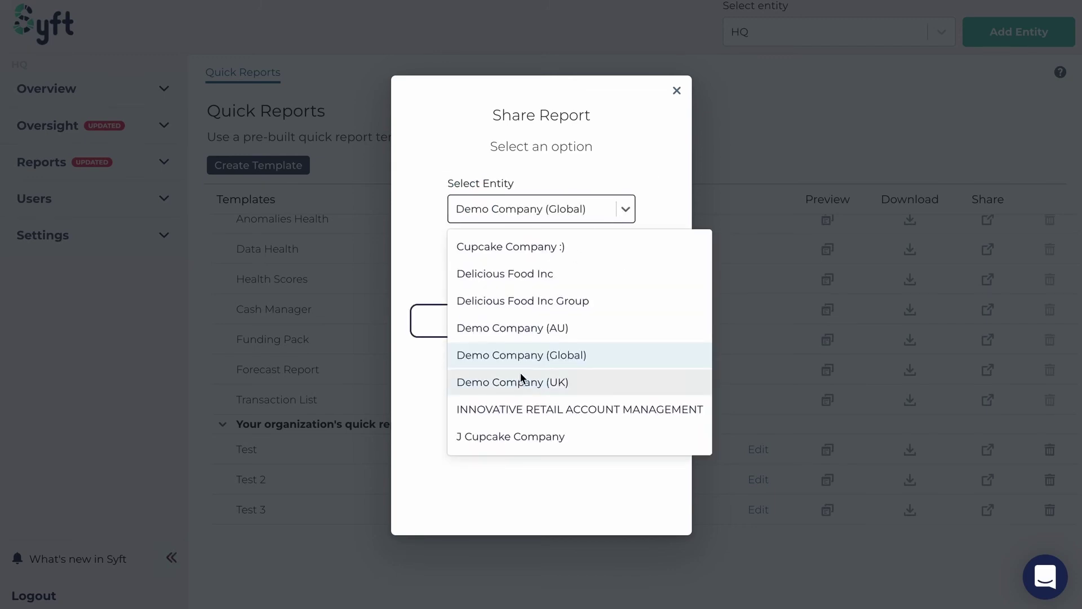
{"action": "left_click", "coordinate": [658, 210]}
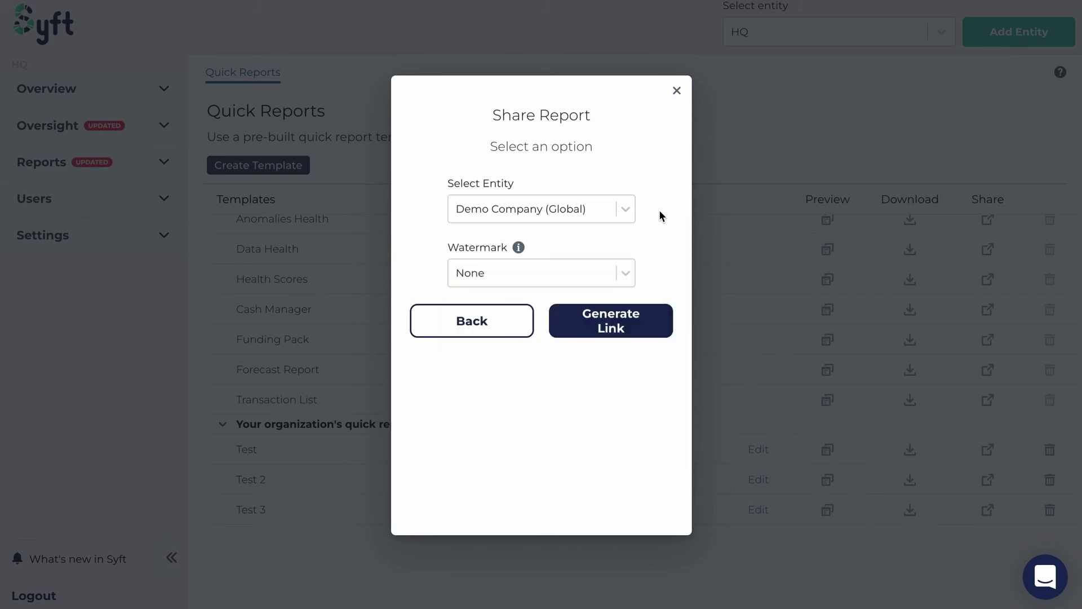
{"action": "left_click", "coordinate": [574, 269]}
{"action": "left_click", "coordinate": [647, 228]}
{"action": "left_click", "coordinate": [488, 323]}
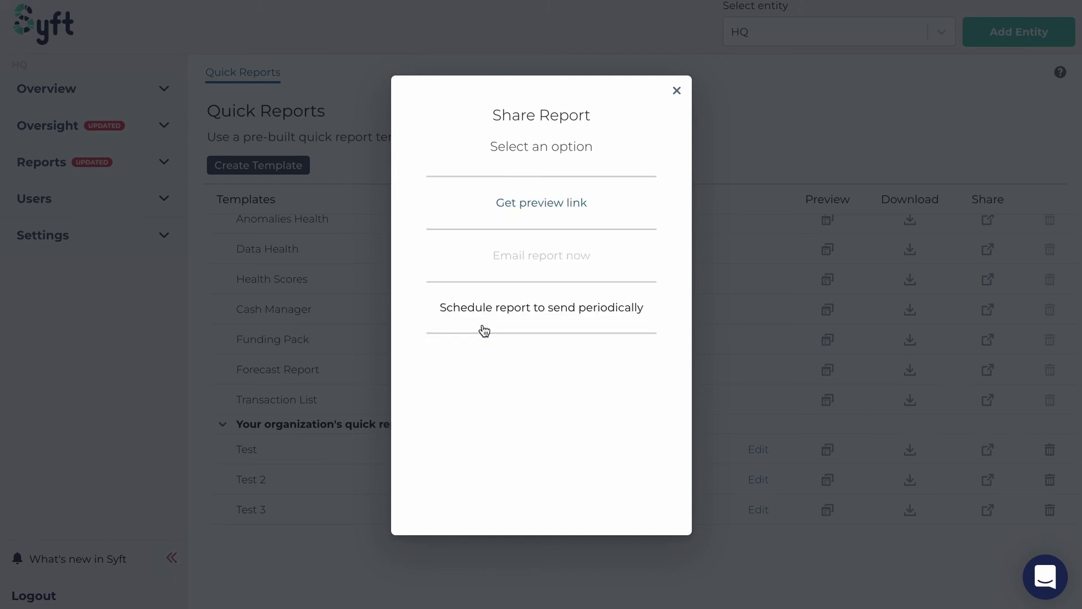
Step: Start scheduling Test 3 to send periodically, with Test 3 as the template and Delicious Food Inc as the entity
{"action": "left_click", "coordinate": [532, 310]}
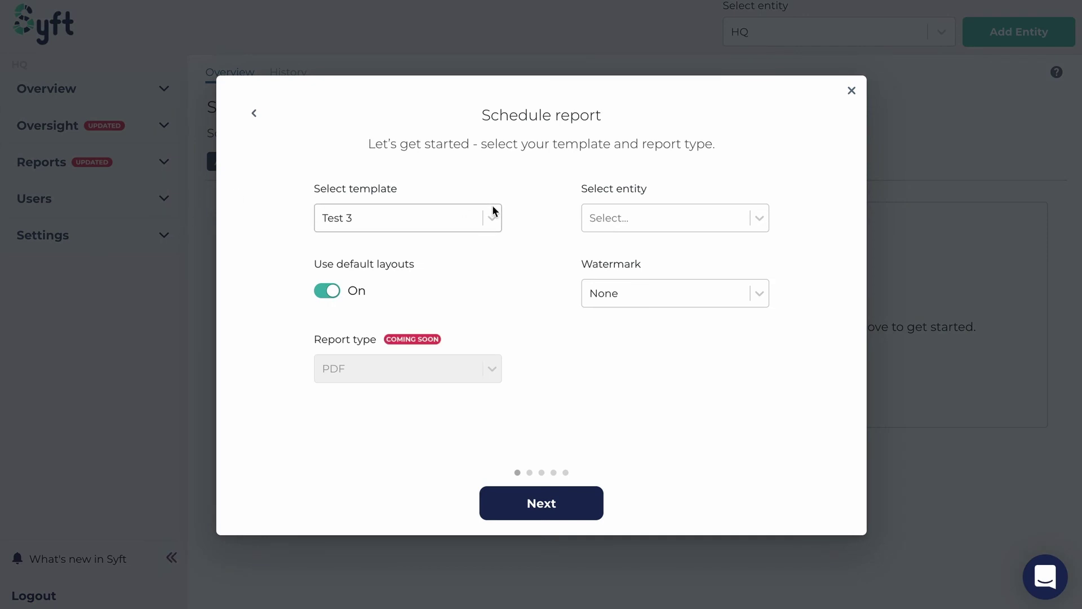
{"action": "left_click", "coordinate": [492, 220]}
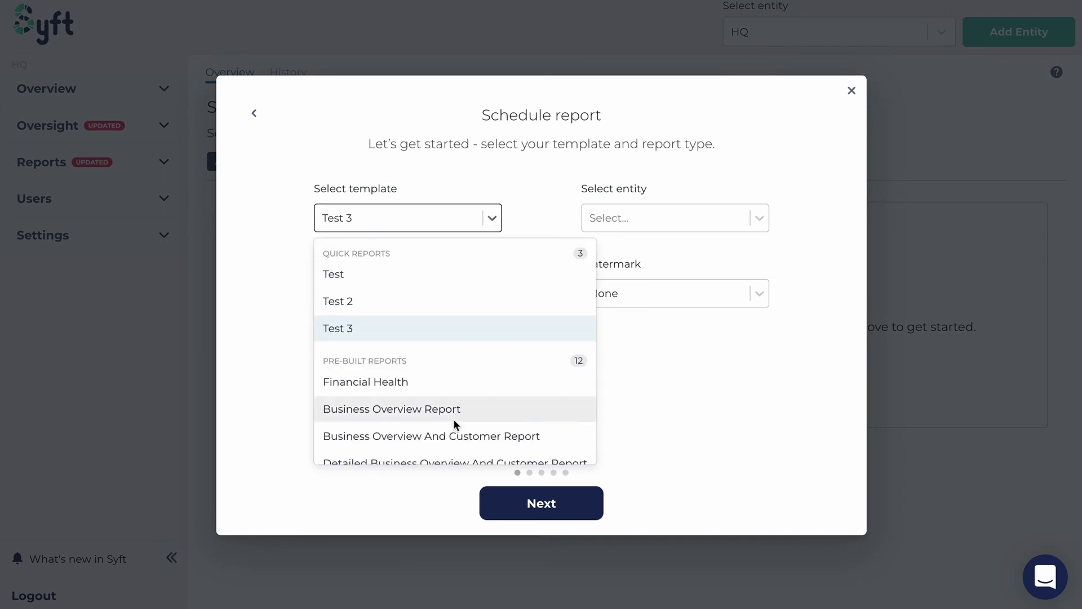
{"action": "left_click", "coordinate": [414, 330]}
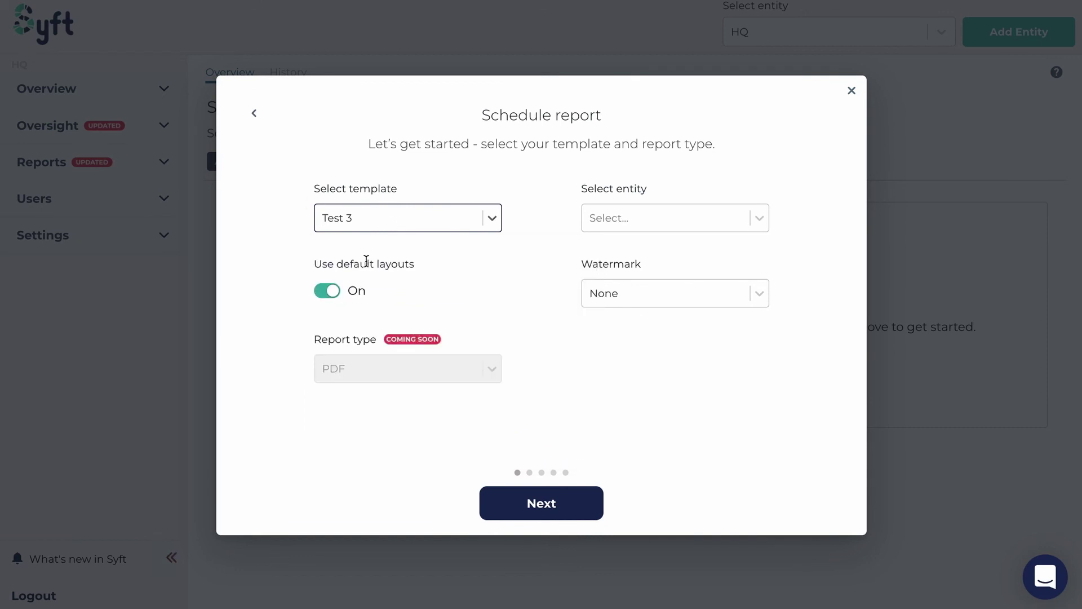
{"action": "left_click", "coordinate": [657, 222]}
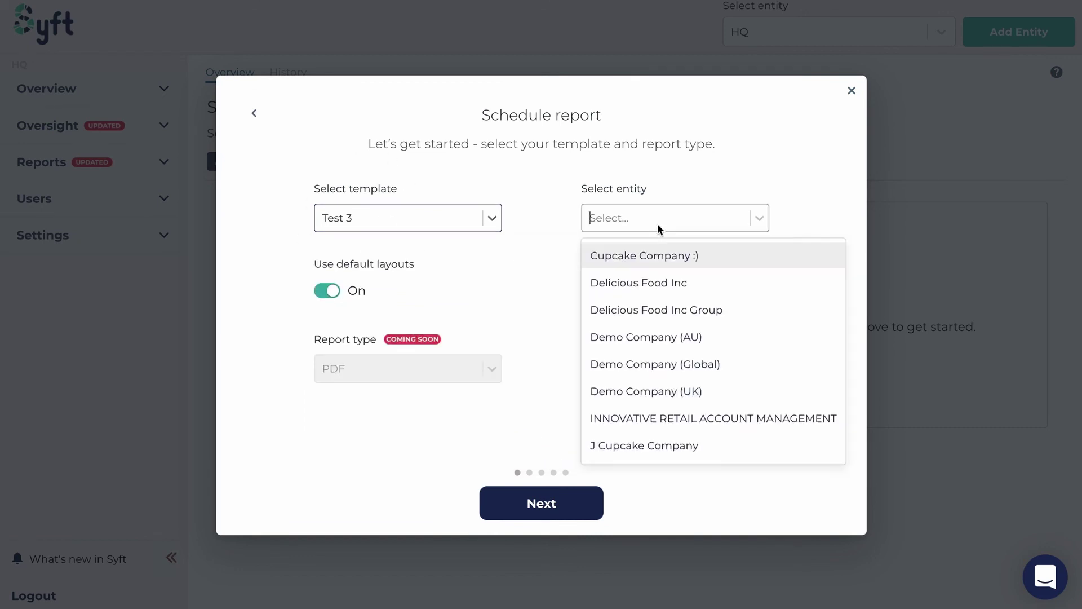
{"action": "left_click", "coordinate": [654, 293]}
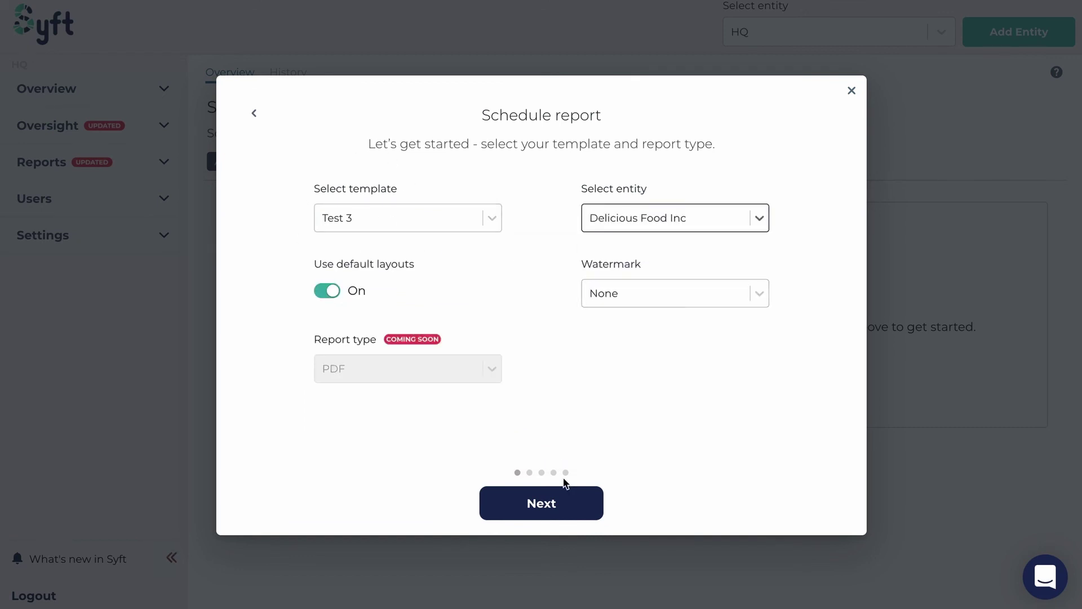
Step: Review the schedule's frequency, data and password protection settings, and close the wizard without scheduling the report
{"action": "left_click", "coordinate": [555, 506]}
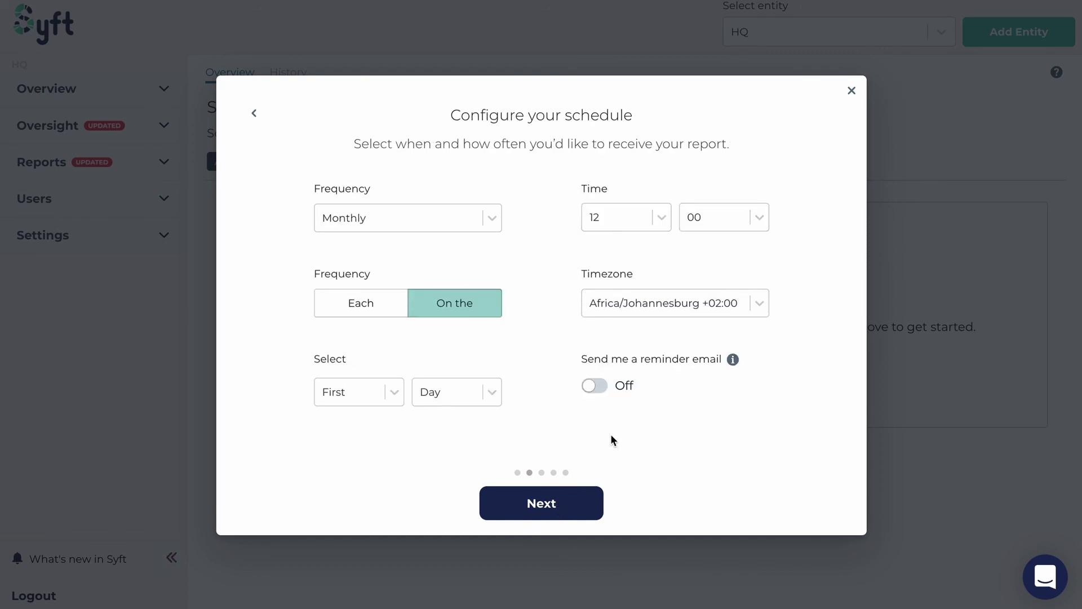
{"action": "left_click", "coordinate": [547, 509]}
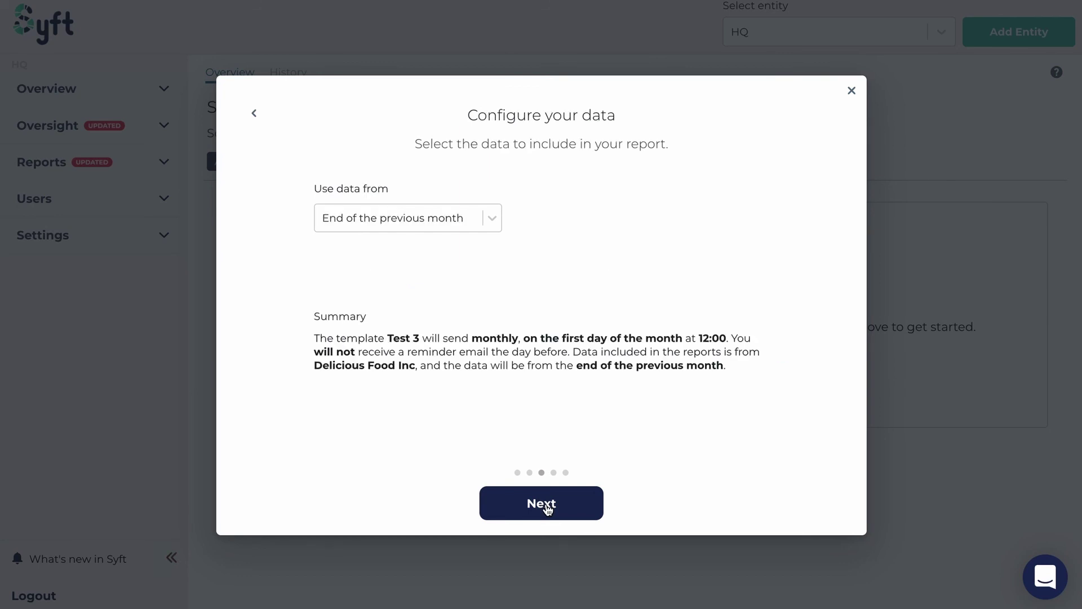
{"action": "left_click", "coordinate": [546, 509]}
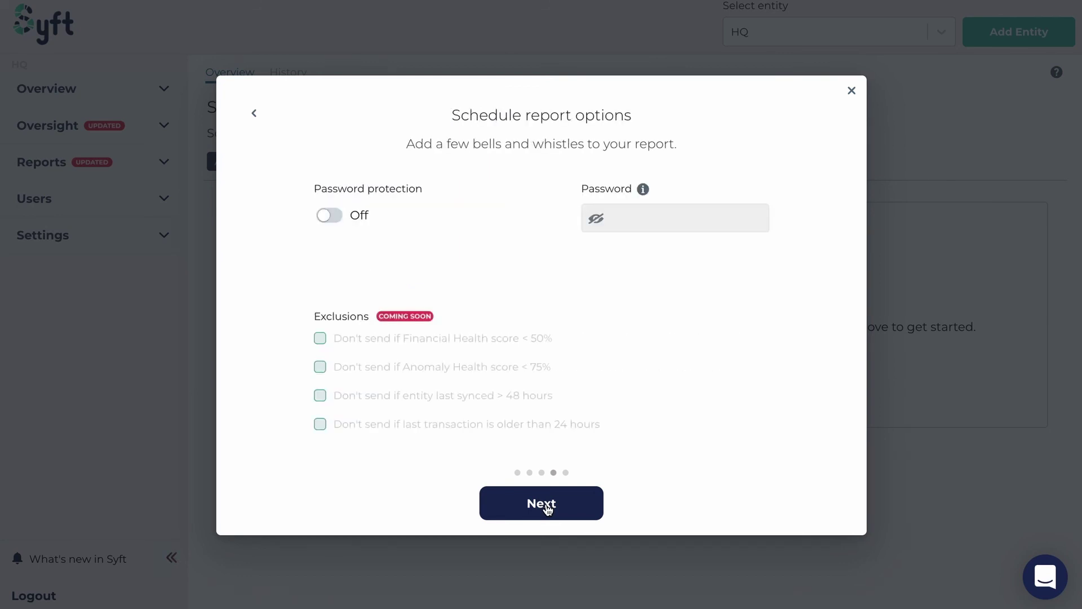
{"action": "left_click", "coordinate": [850, 90]}
Step: Return to Quick Reports and look through the pre-built and organization template lists
{"action": "left_click", "coordinate": [156, 171]}
{"action": "left_click", "coordinate": [93, 193]}
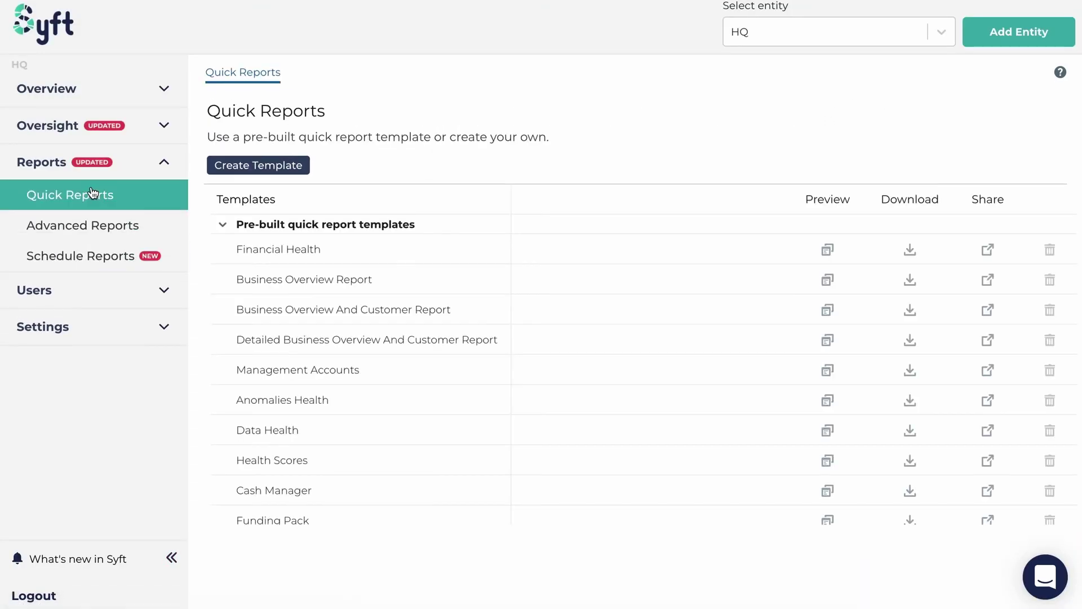
{"action": "scroll", "coordinate": [691, 400], "scroll_direction": "down", "scroll_amount": 2}
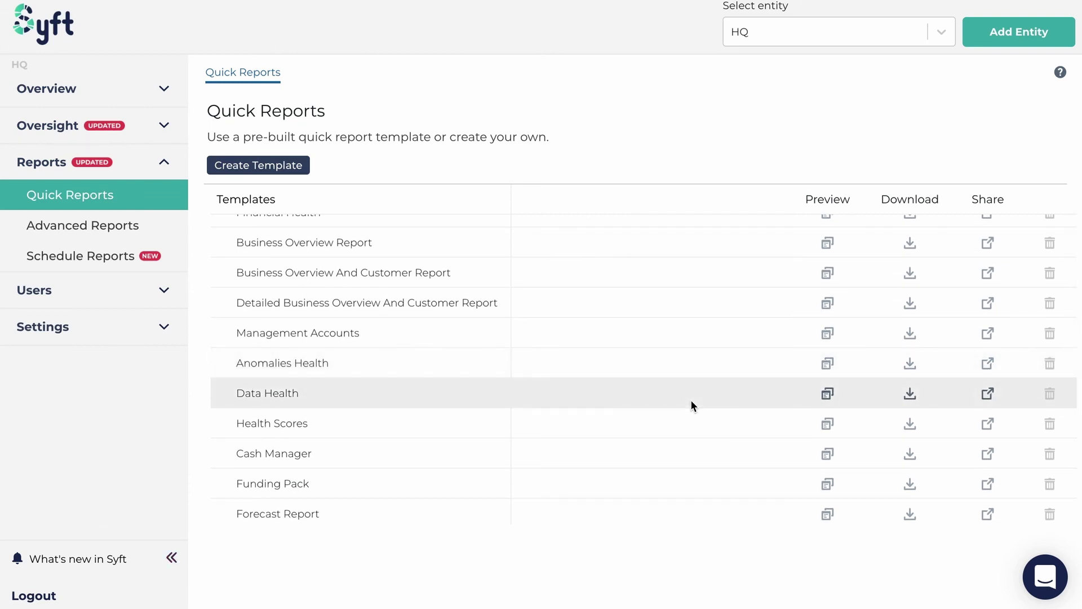
{"action": "scroll", "coordinate": [691, 401], "scroll_direction": "down", "scroll_amount": 3}
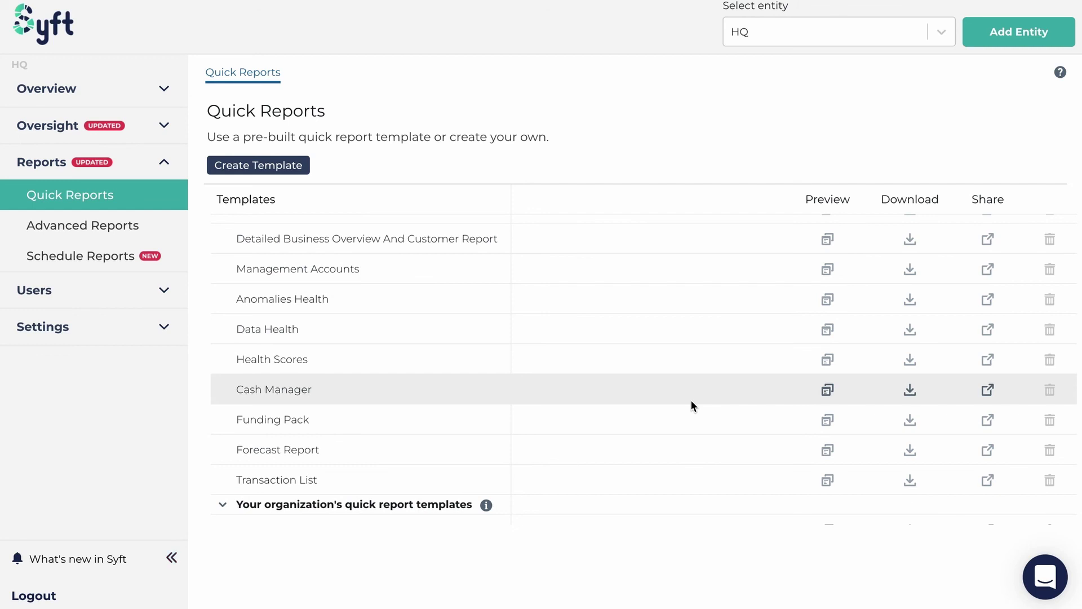
{"action": "scroll", "coordinate": [690, 400], "scroll_direction": "up", "scroll_amount": 5}
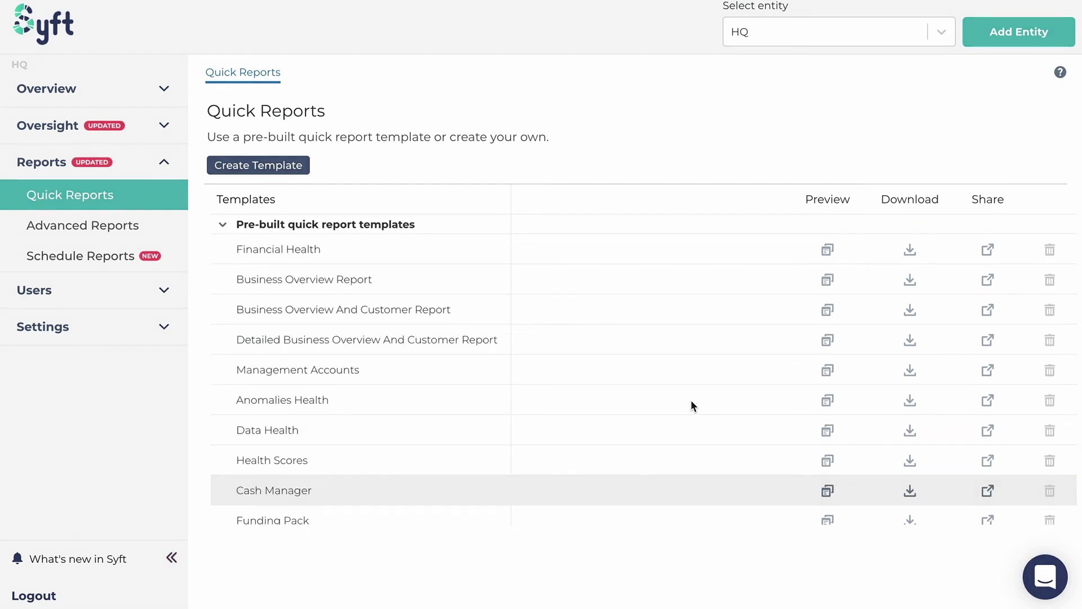